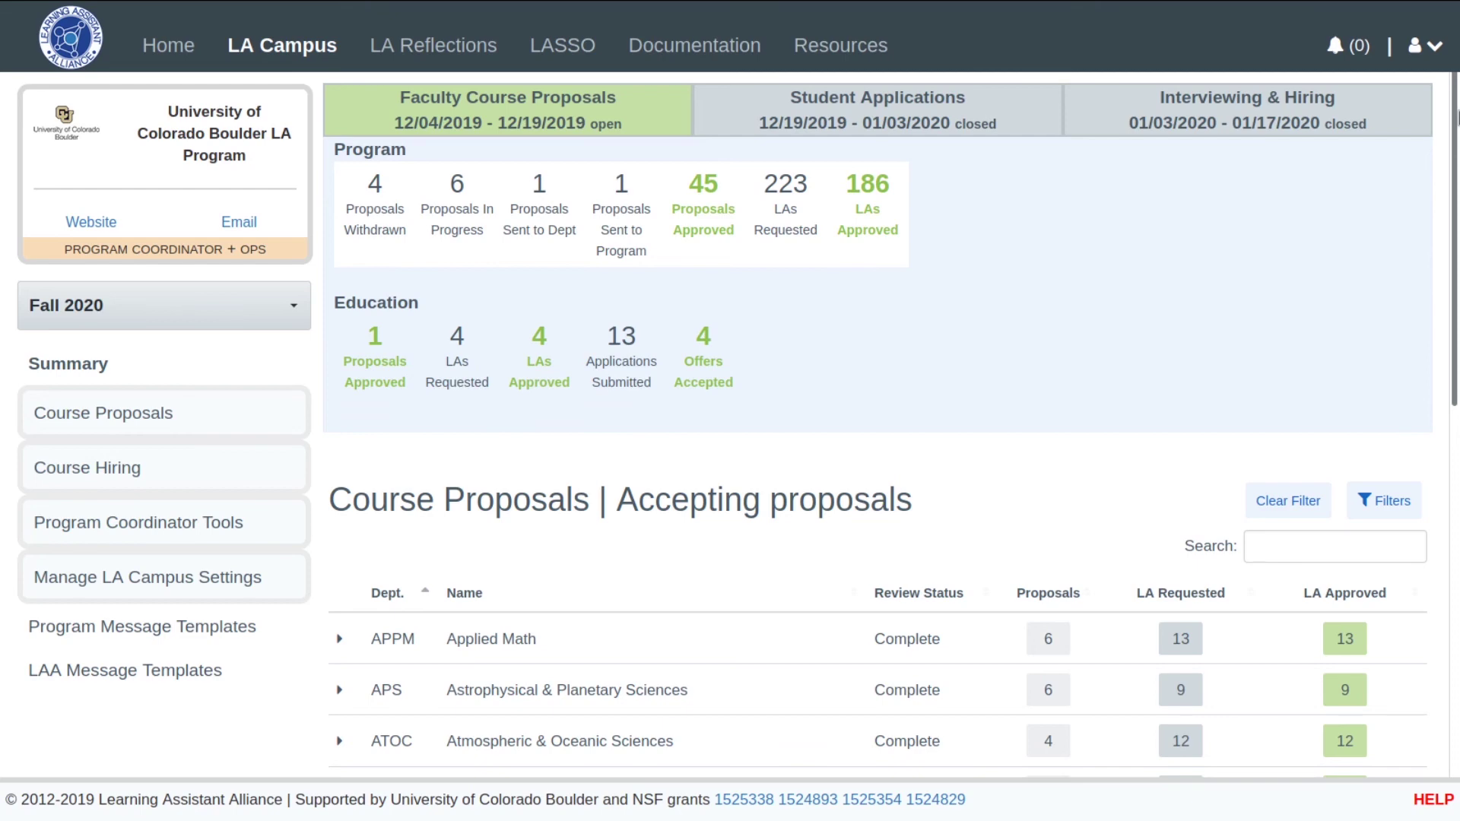
# Step: Expand the Physics (PHYS) department row in the proposals table to reach the PHYS 1010 proposal
pyautogui.scroll(-8, 1456, 118)
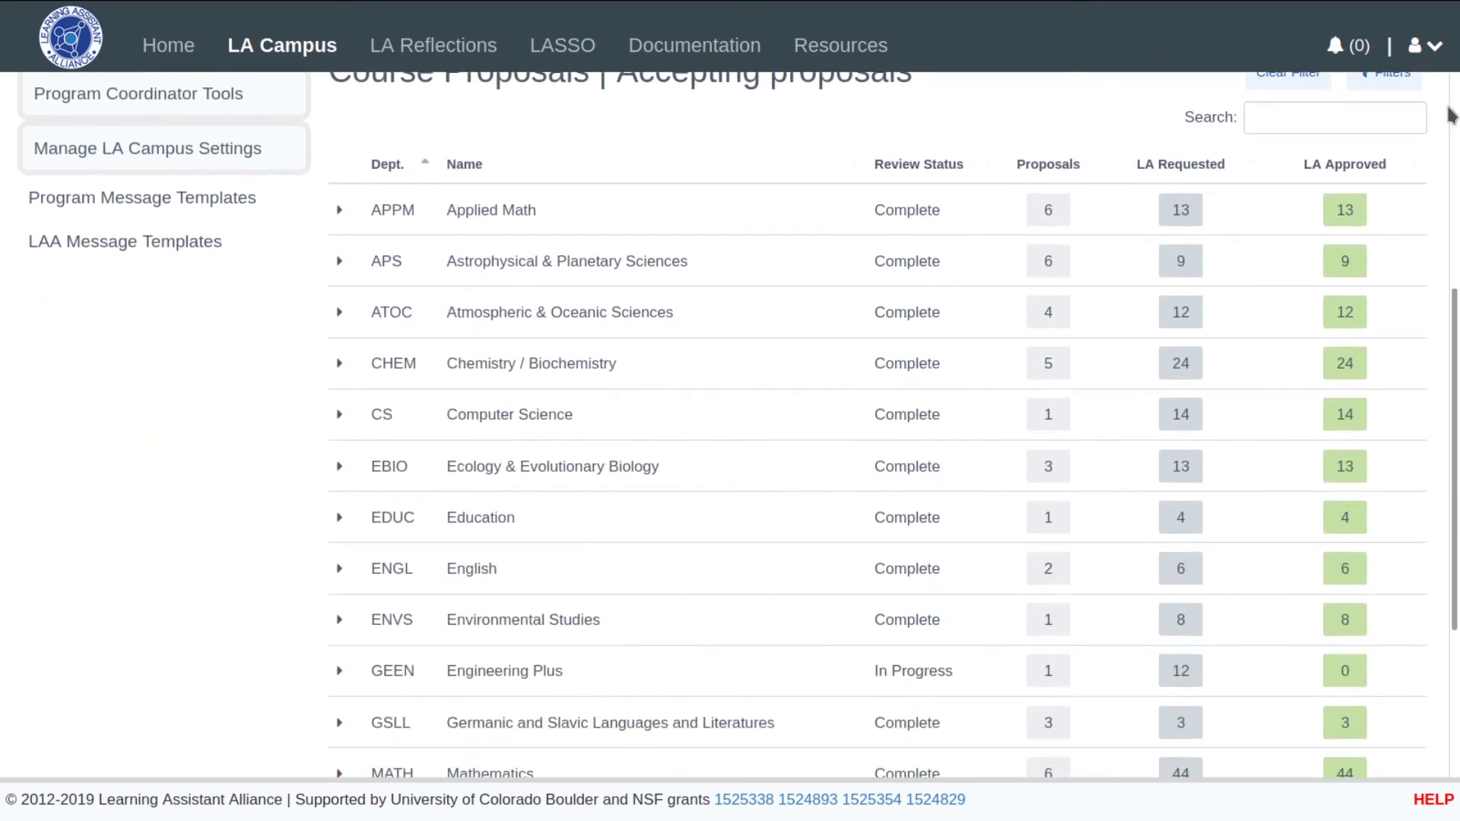
pyautogui.scroll(-2, 1451, 114)
pyautogui.click(339, 608)
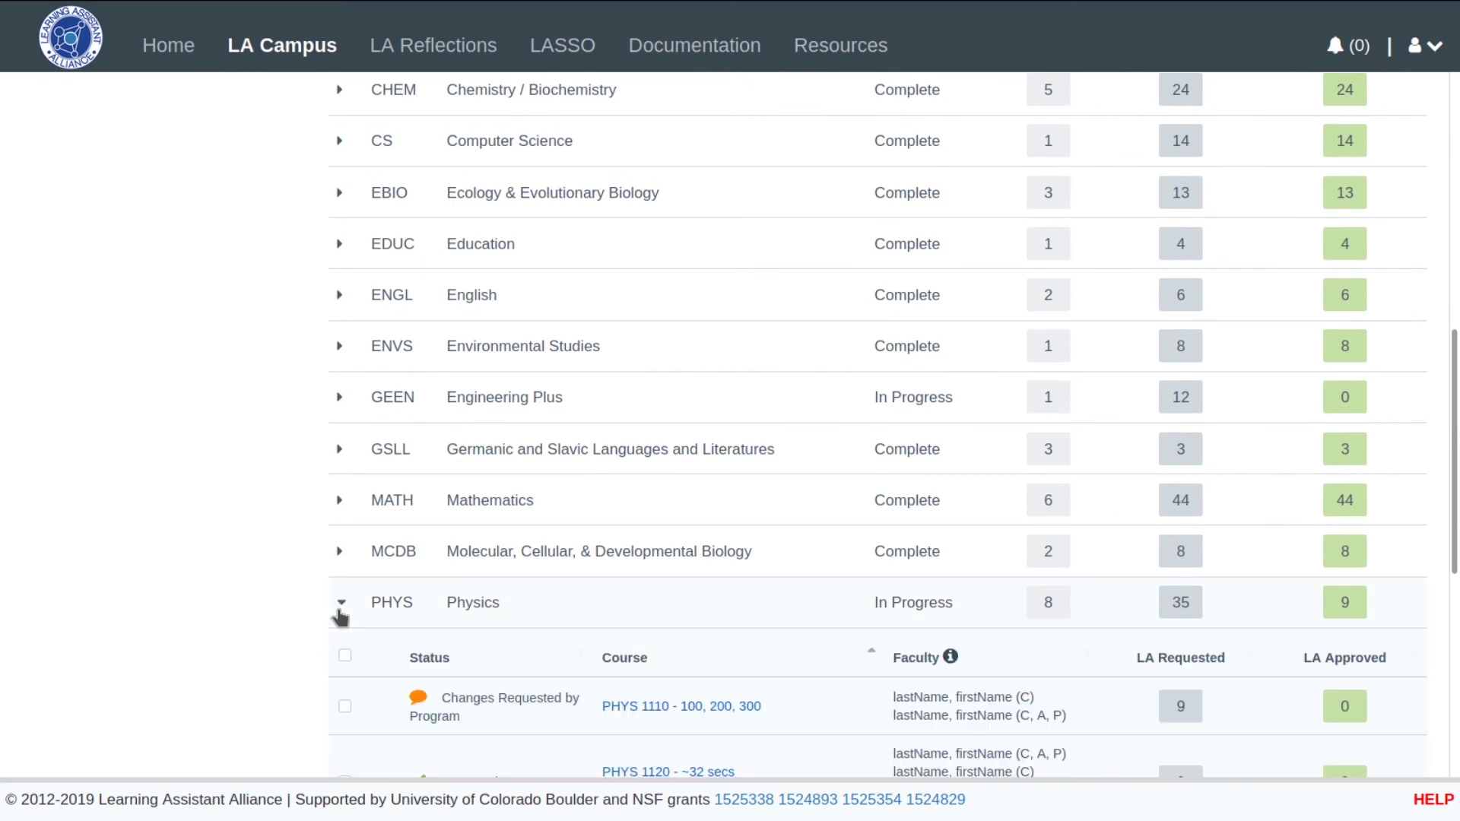
pyautogui.scroll(-6, 339, 617)
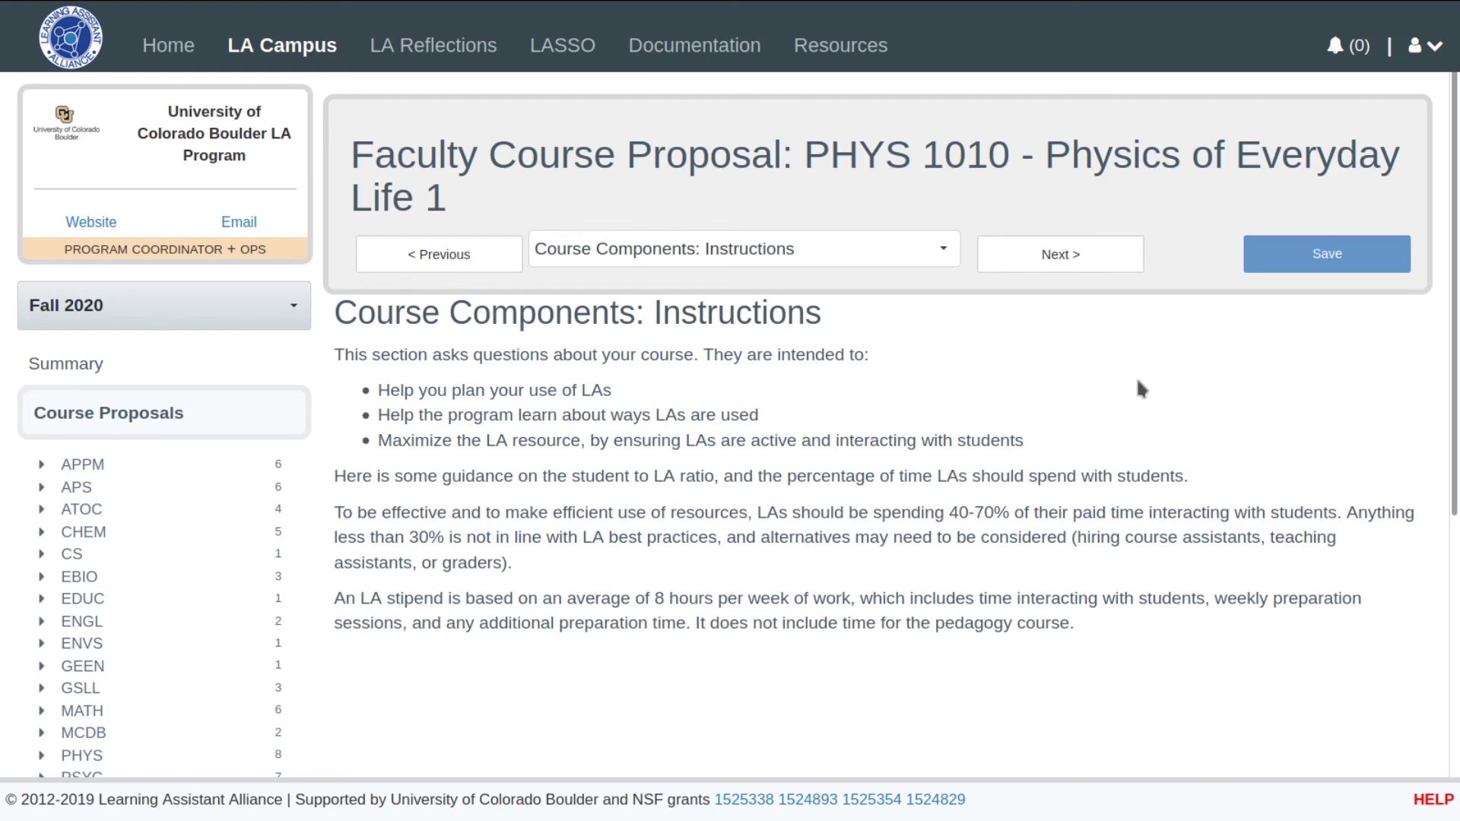
# Step: Select Lecture as a course component and mark it Required for students
pyautogui.click(1093, 261)
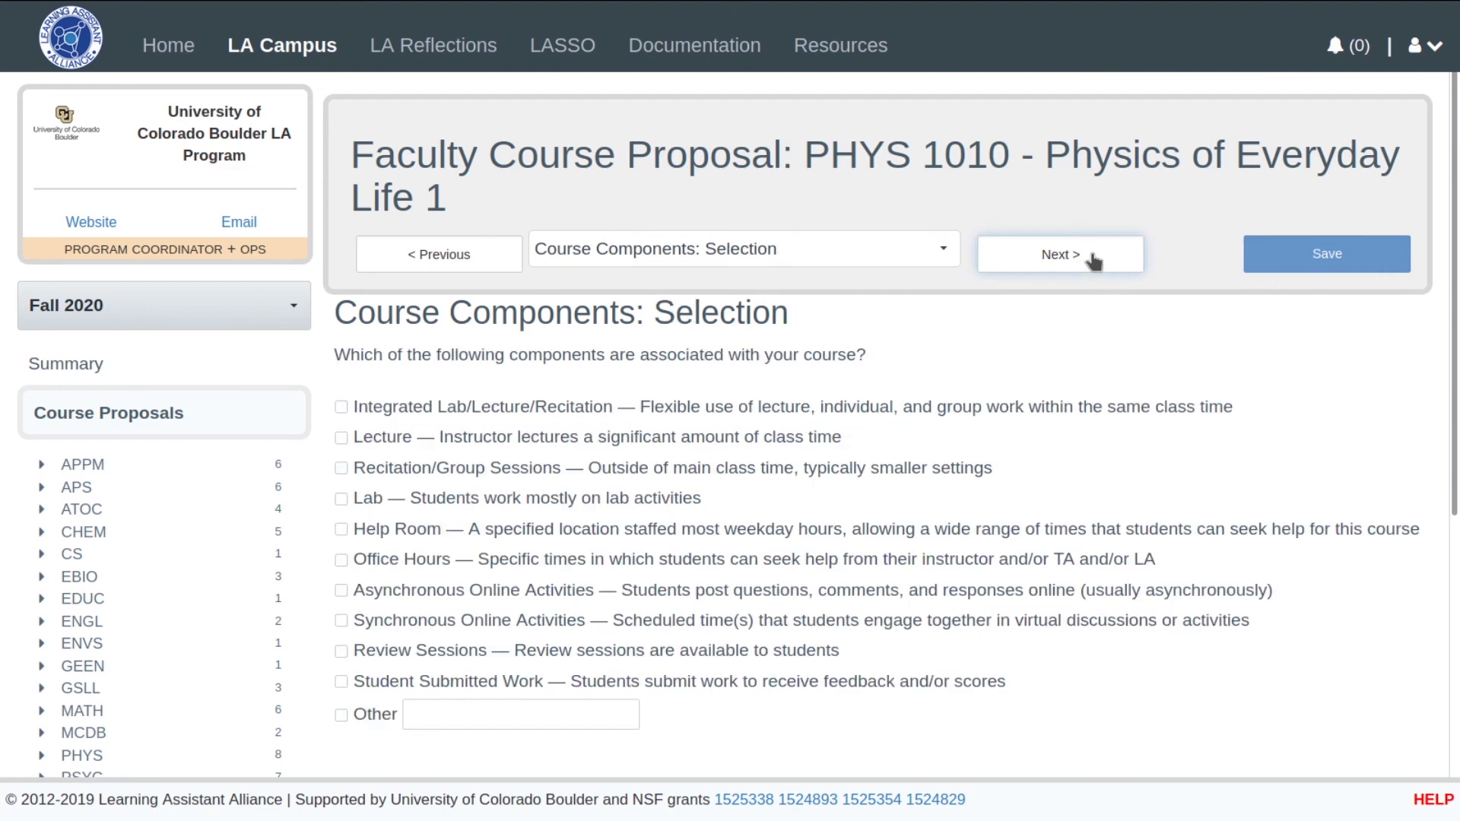
pyautogui.click(342, 438)
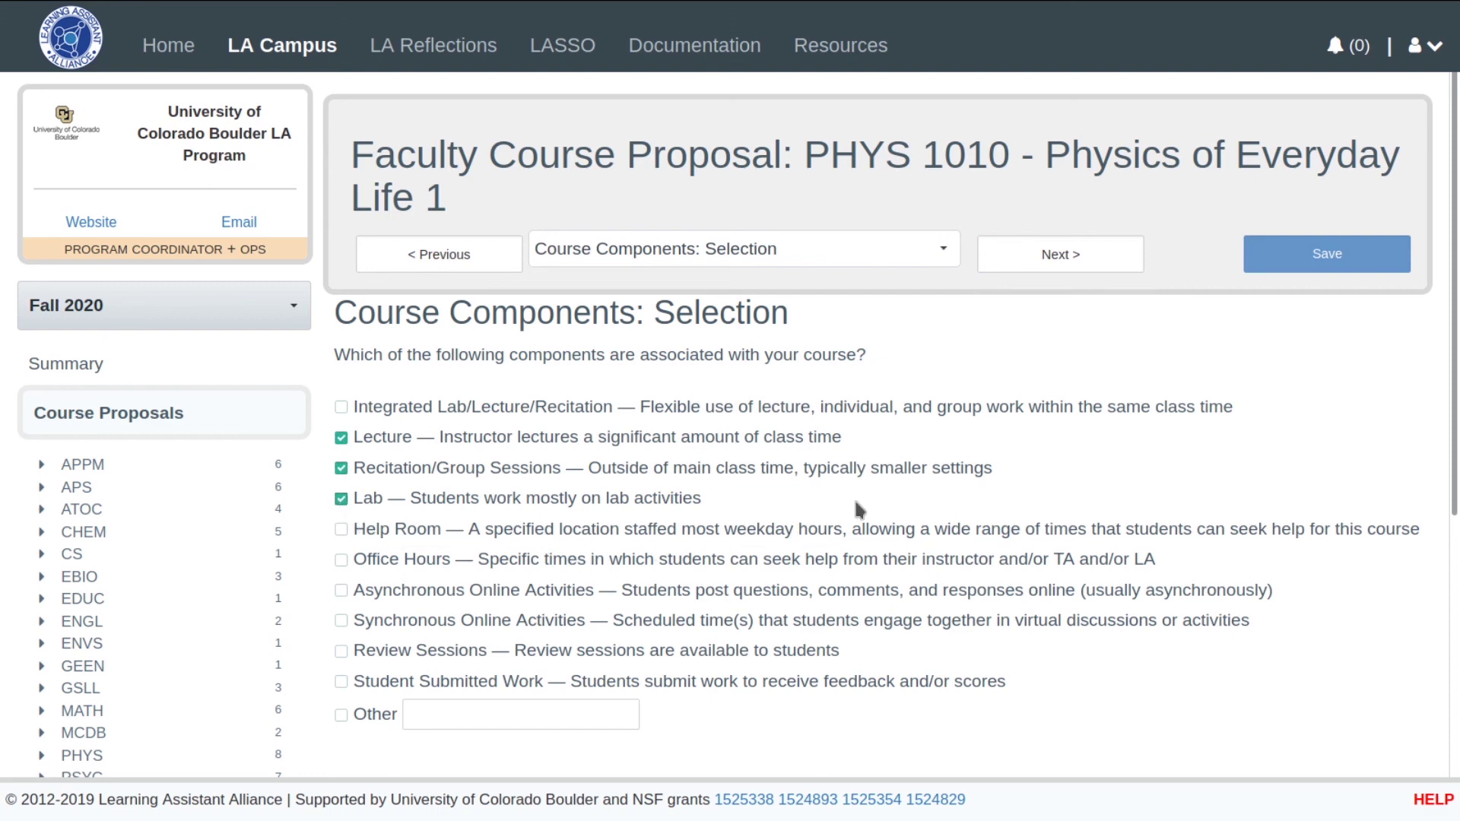
pyautogui.click(1036, 266)
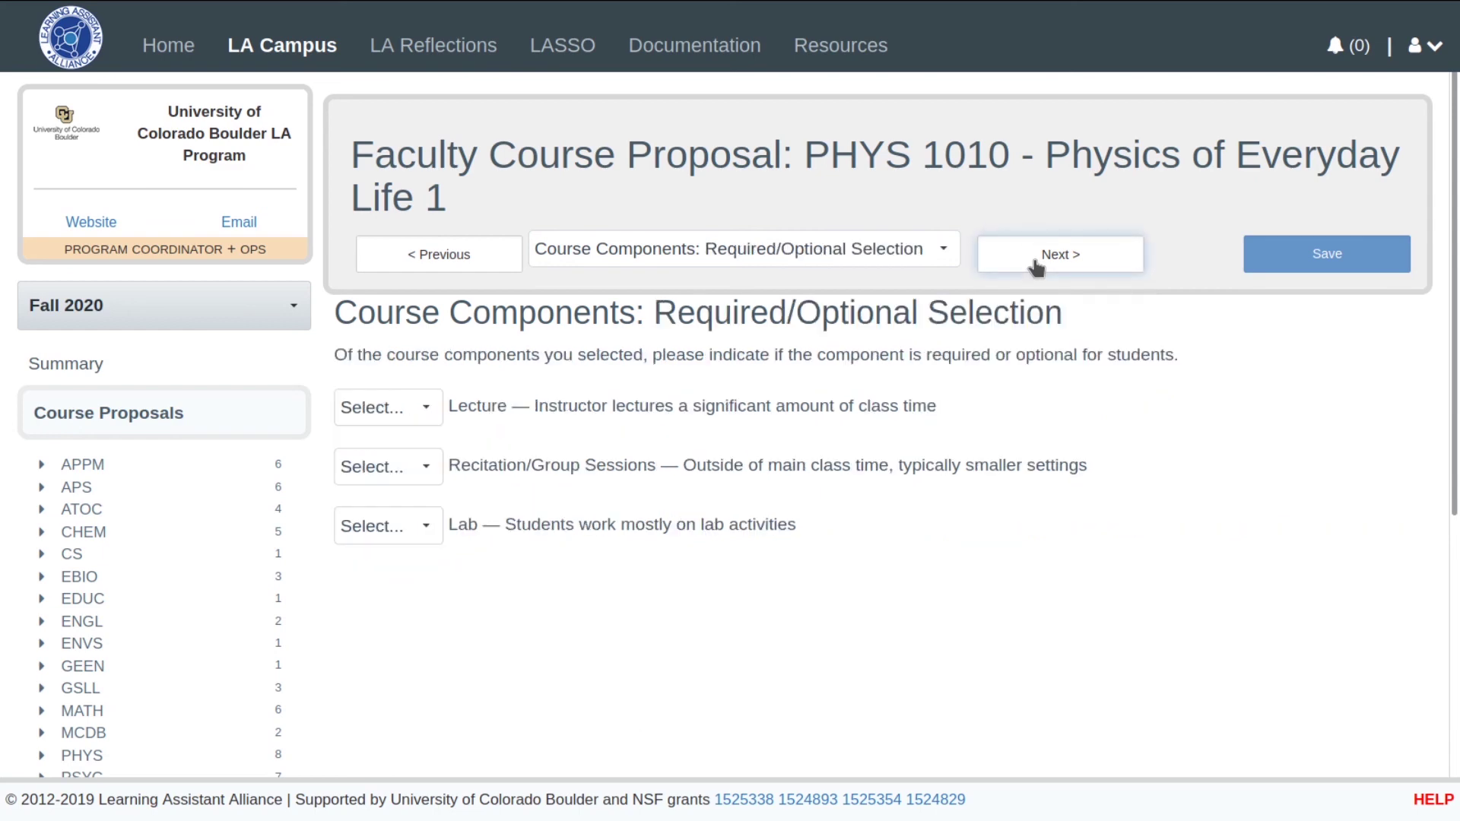
pyautogui.click(412, 410)
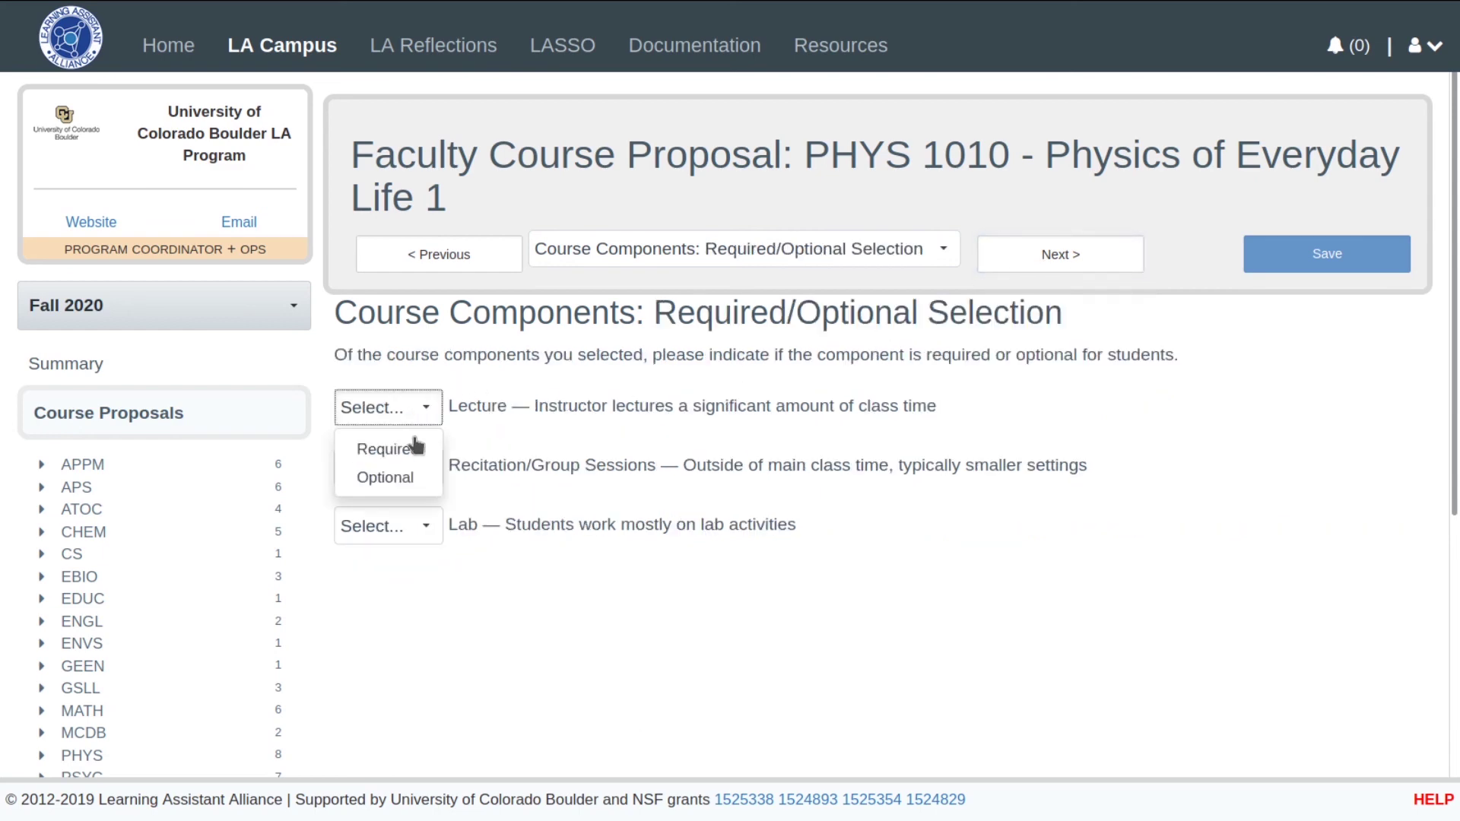
pyautogui.click(415, 448)
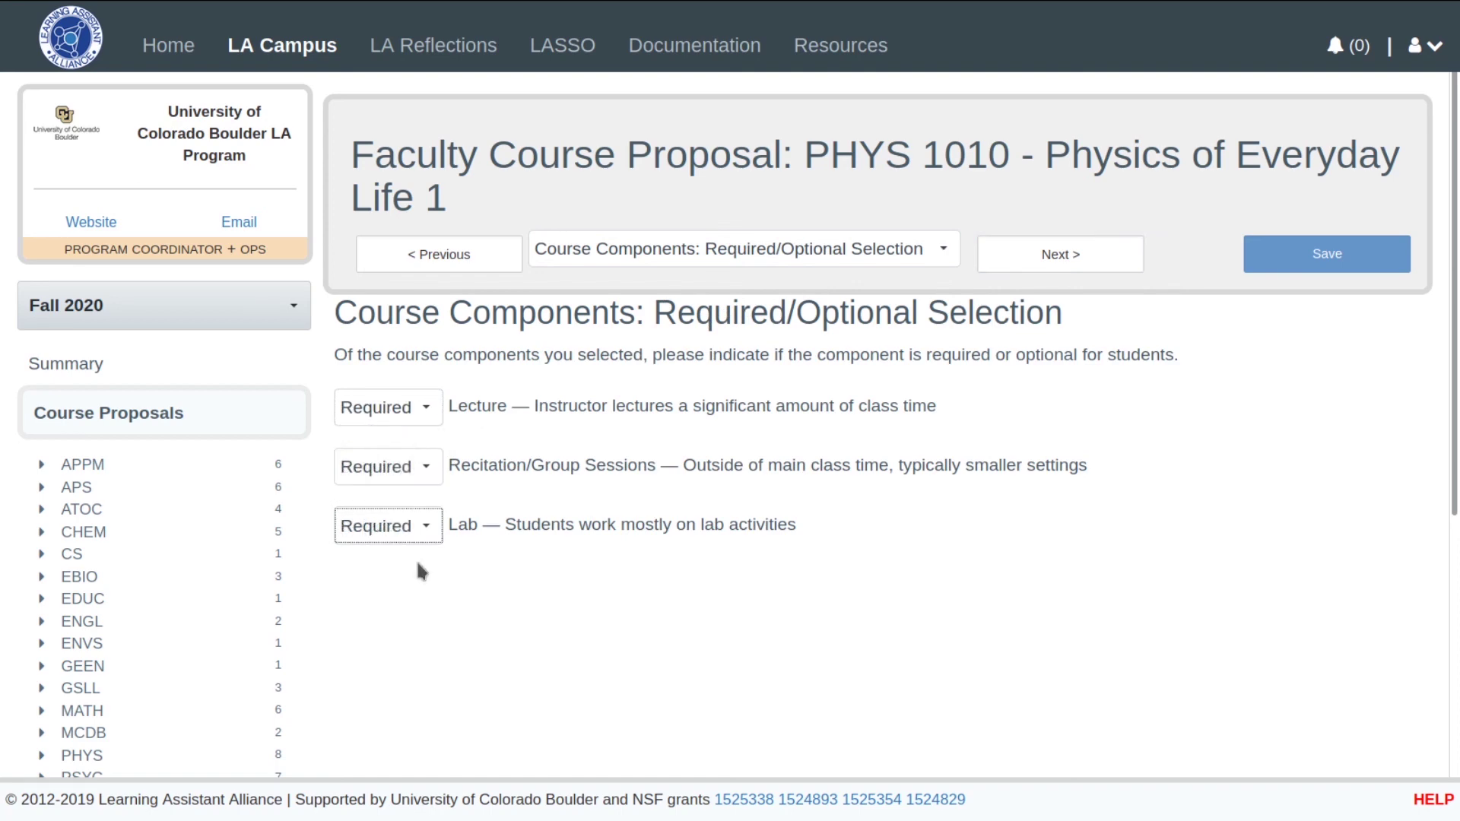
pyautogui.click(1034, 262)
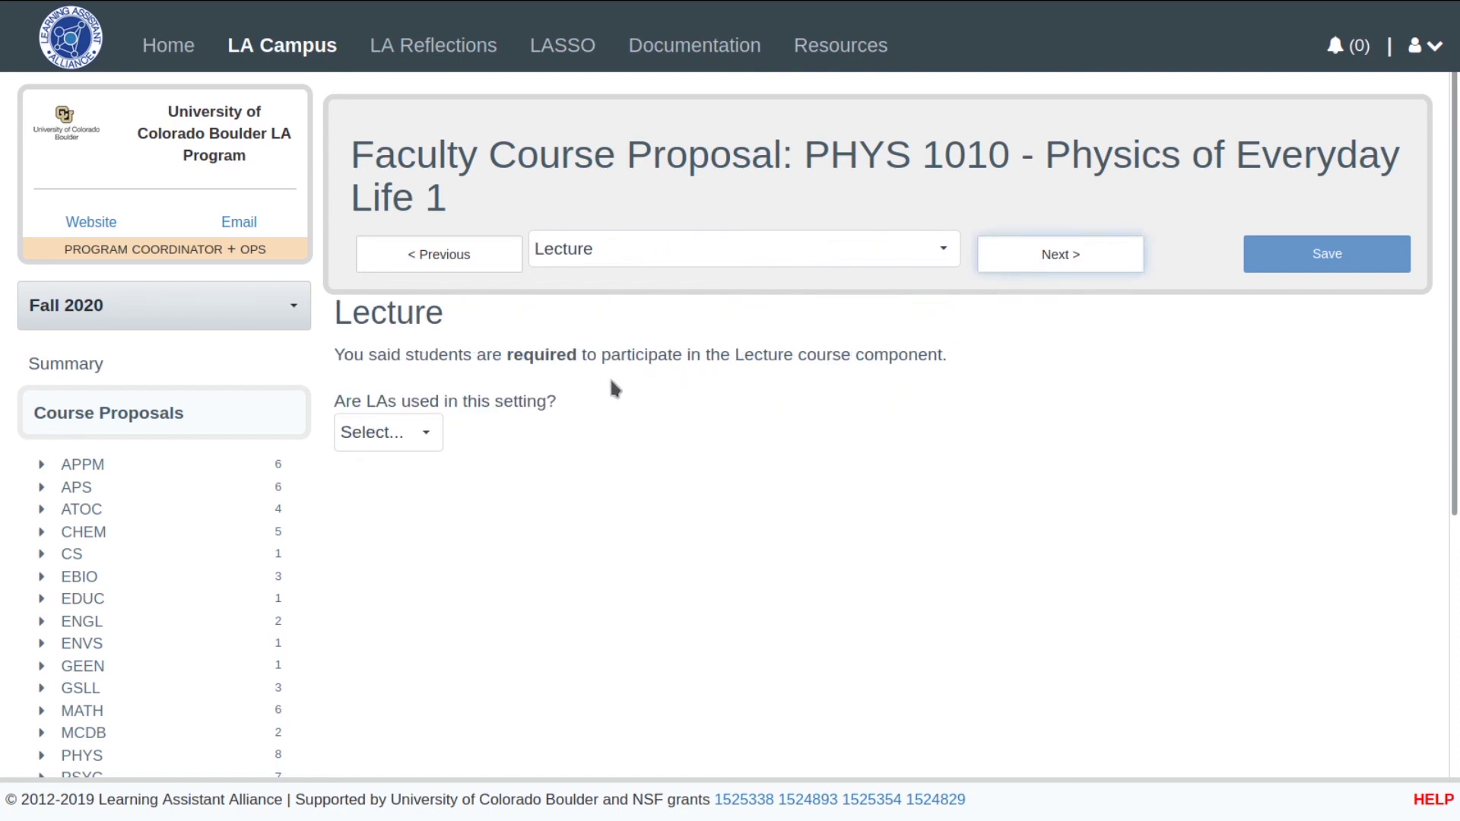
# Step: Answer No to using LAs in the Lecture component
pyautogui.click(417, 438)
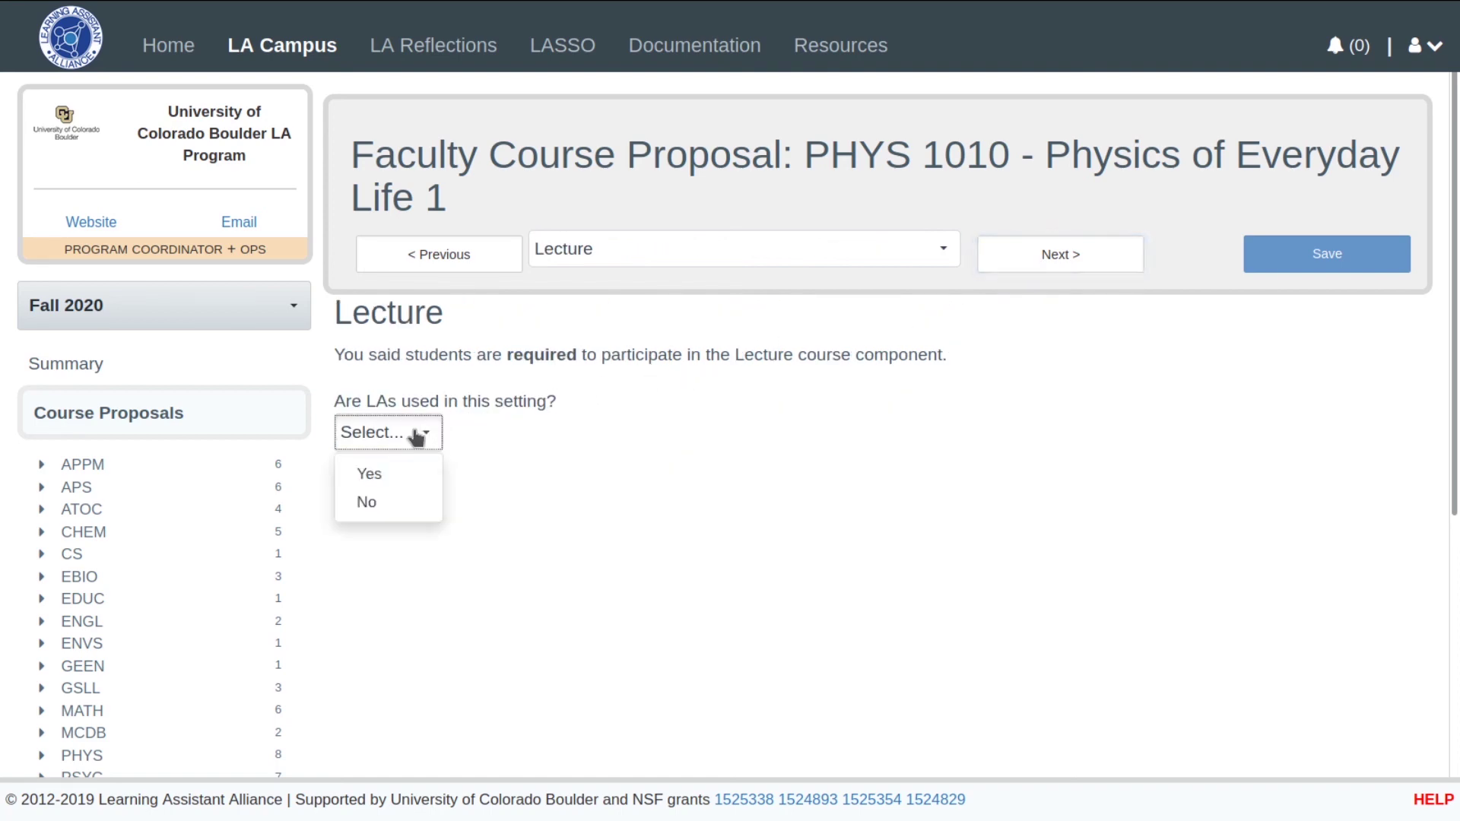
pyautogui.click(397, 502)
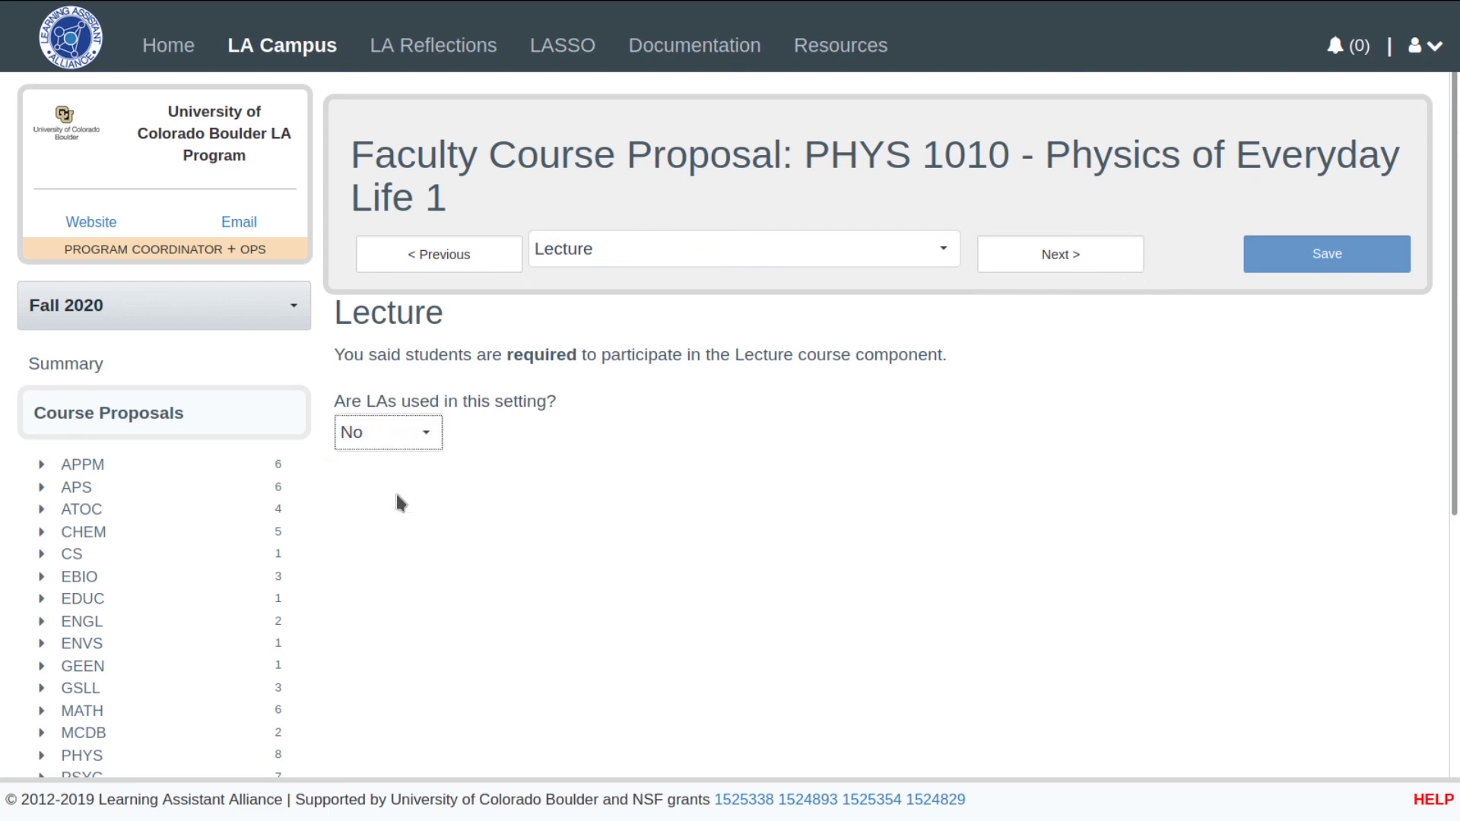
pyautogui.click(1045, 271)
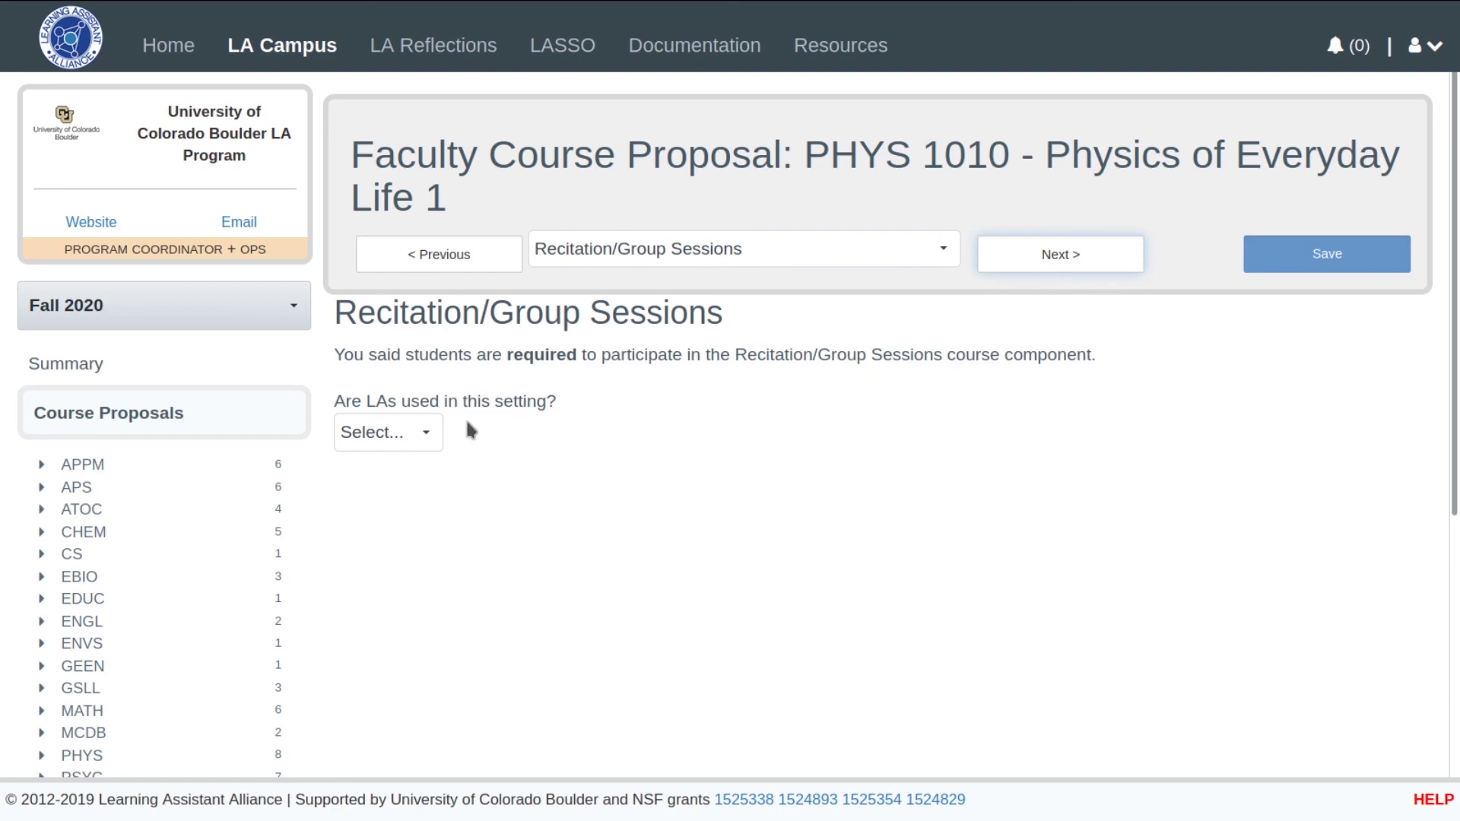
# Step: For Recitation, answer Yes to LAs, enter 3 weekly hours and 60% student time, and describe the LA role
pyautogui.click(413, 429)
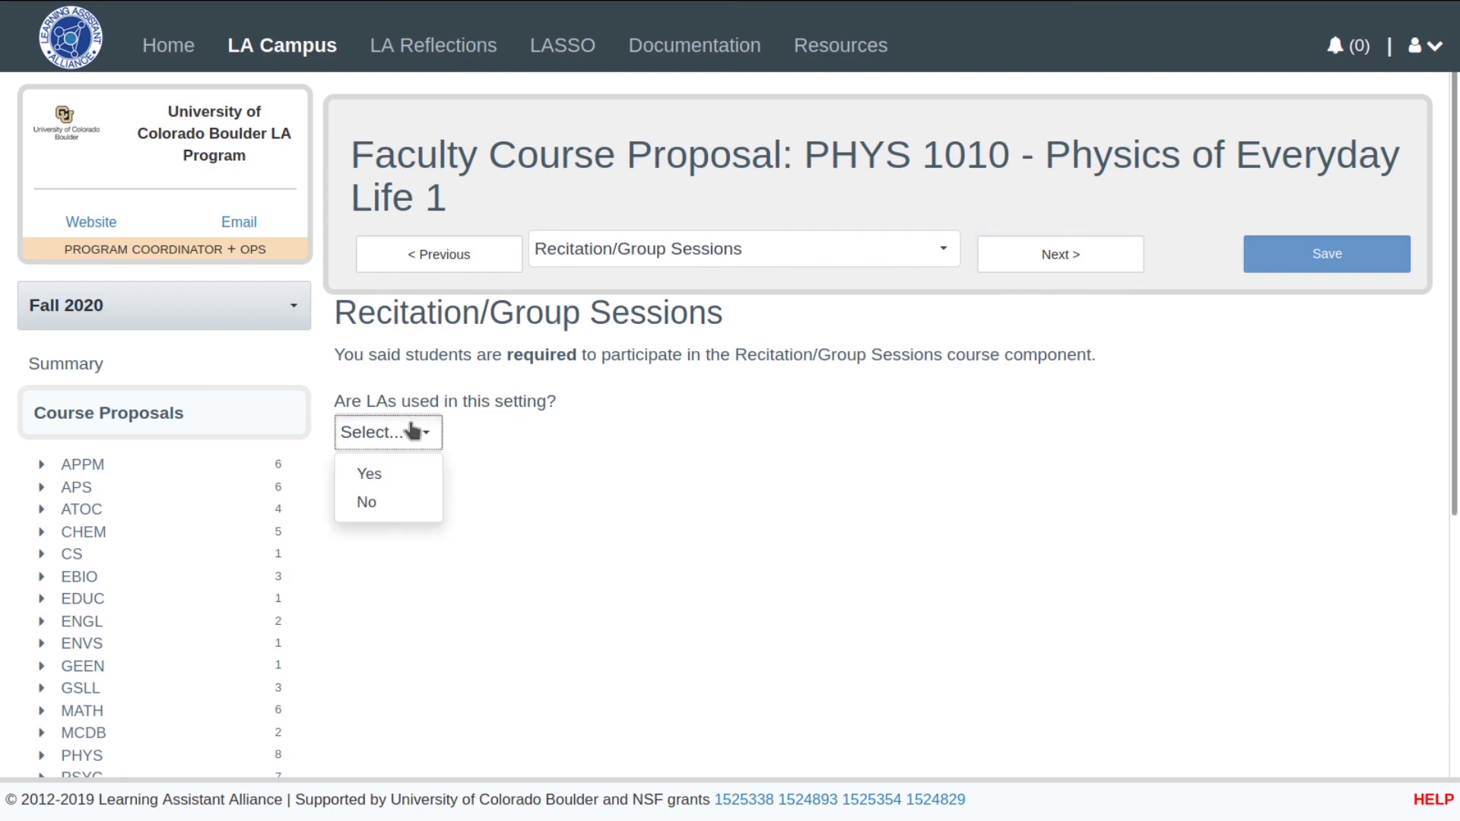
pyautogui.click(399, 476)
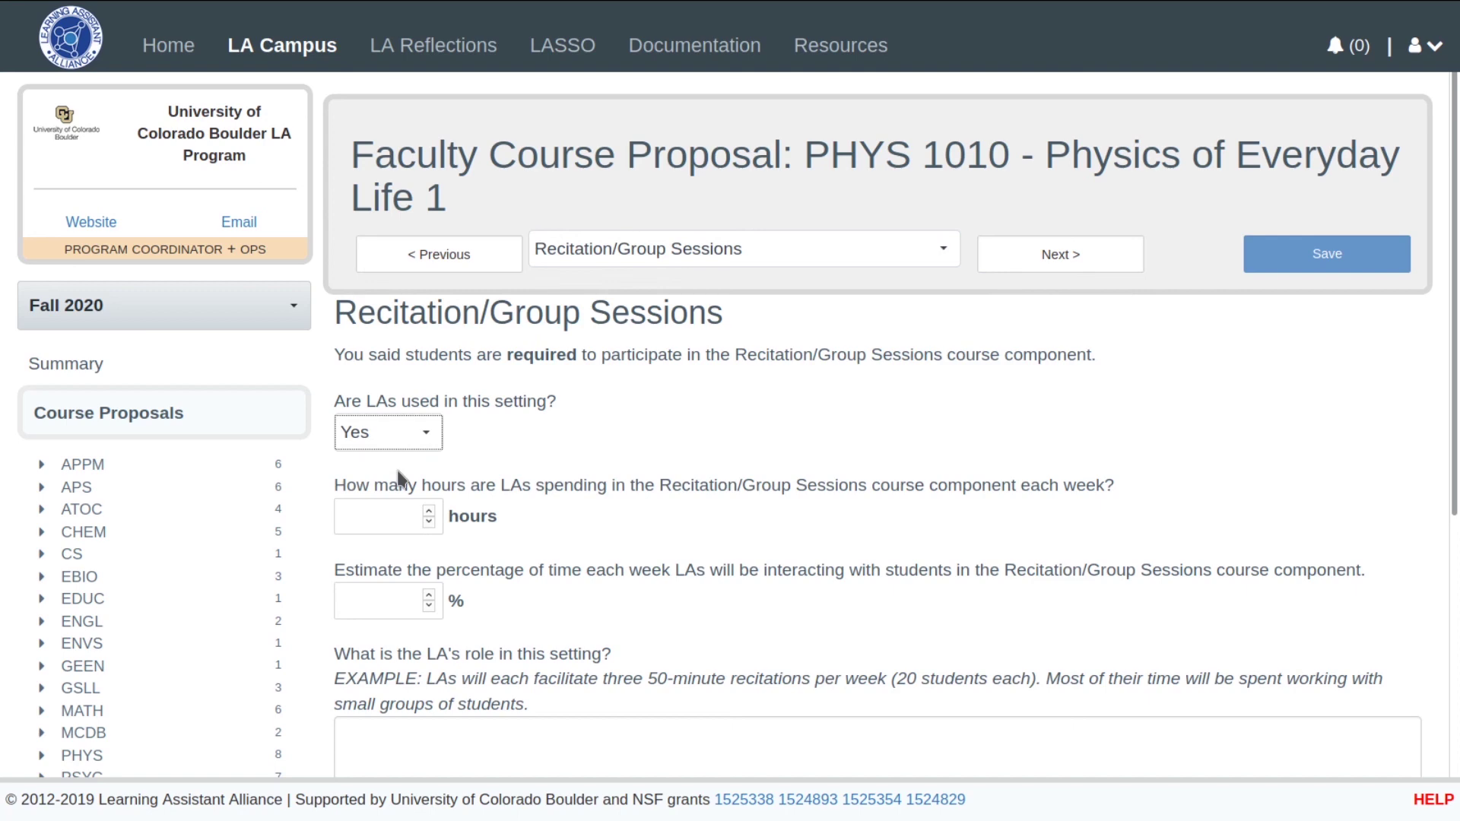
pyautogui.scroll(-3, 399, 478)
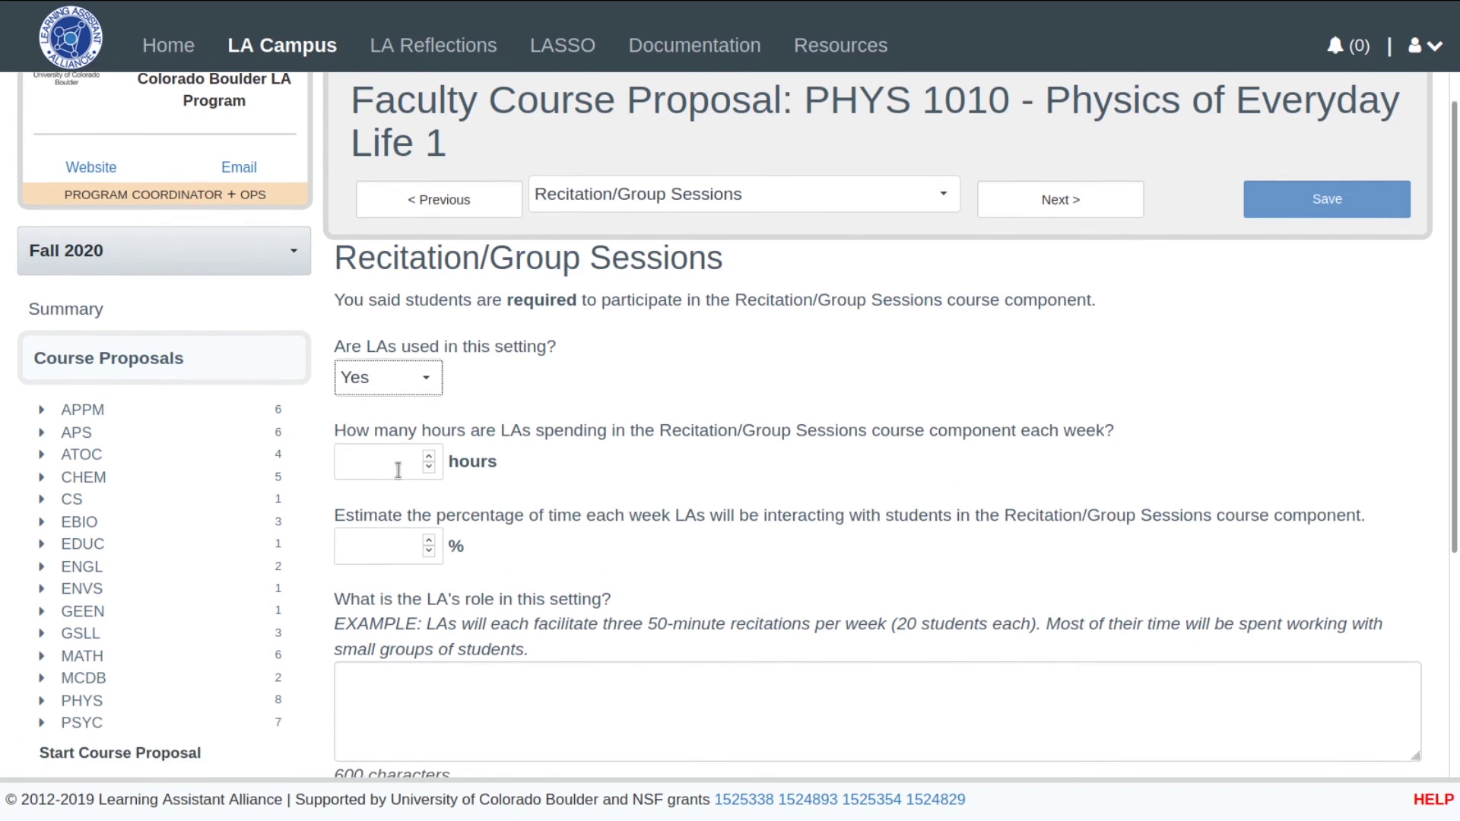
pyautogui.click(401, 409)
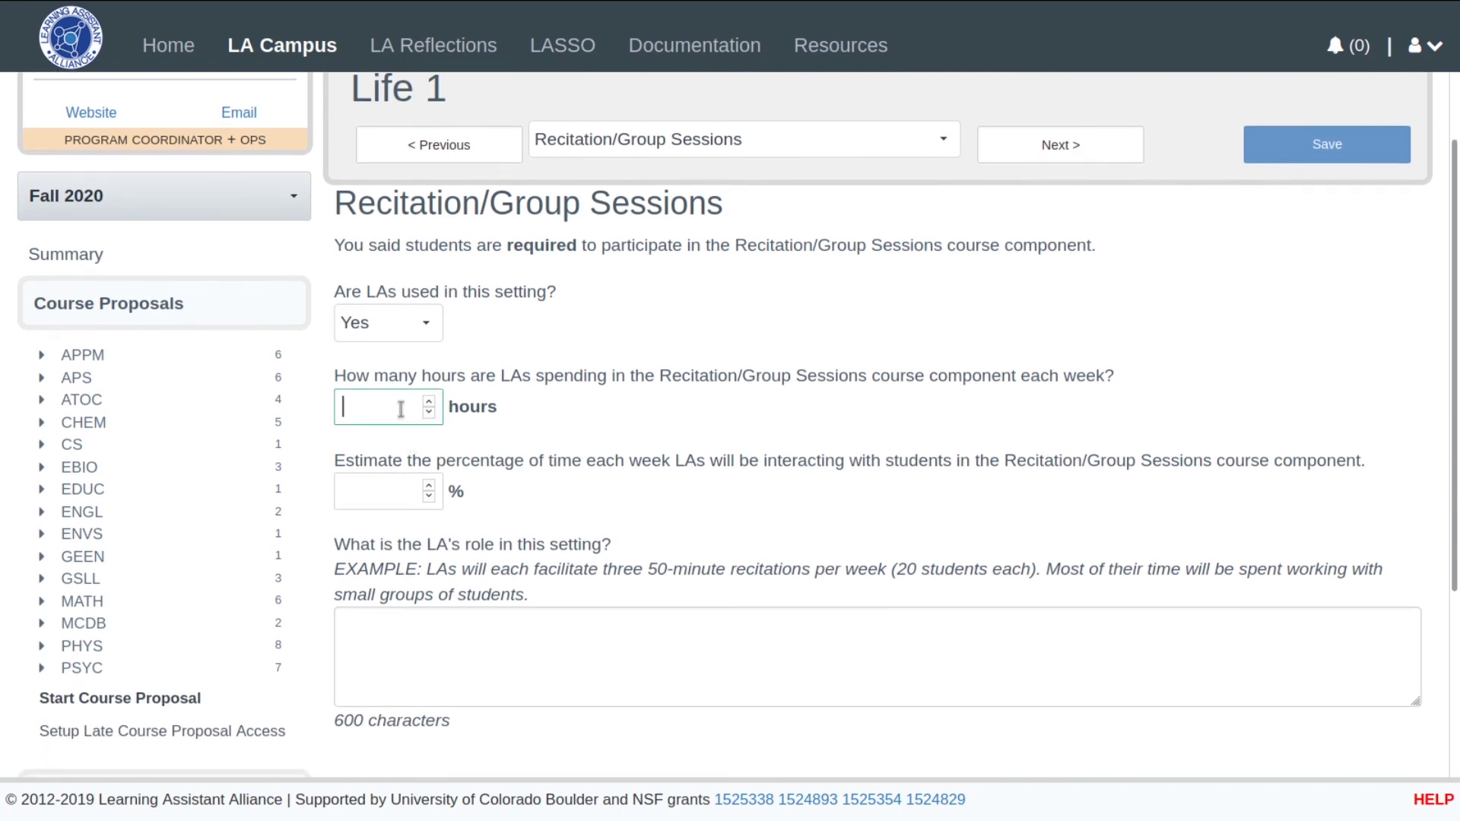
pyautogui.write('3')
pyautogui.click(374, 493)
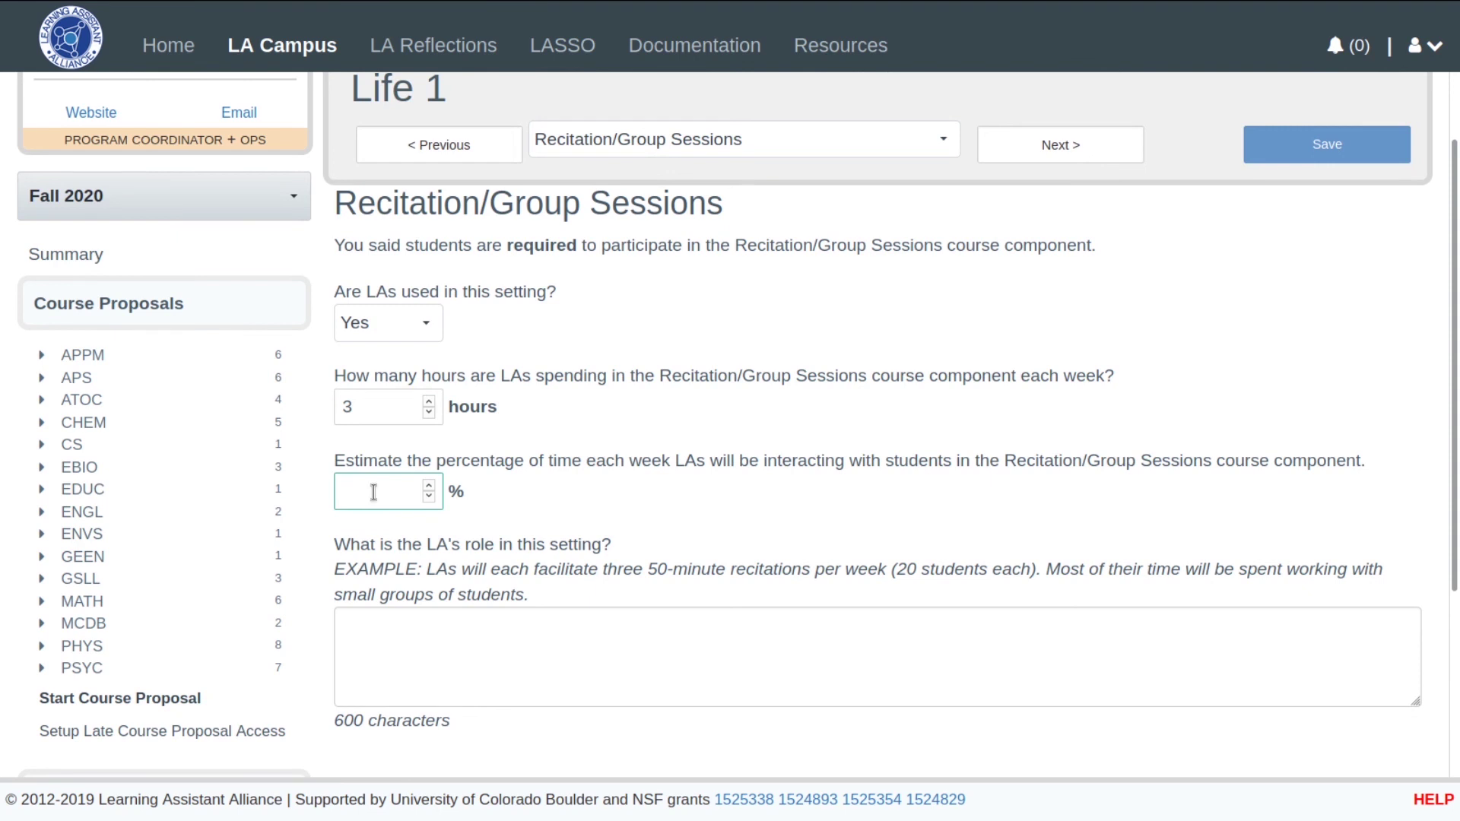
pyautogui.write('60')
pyautogui.click(362, 633)
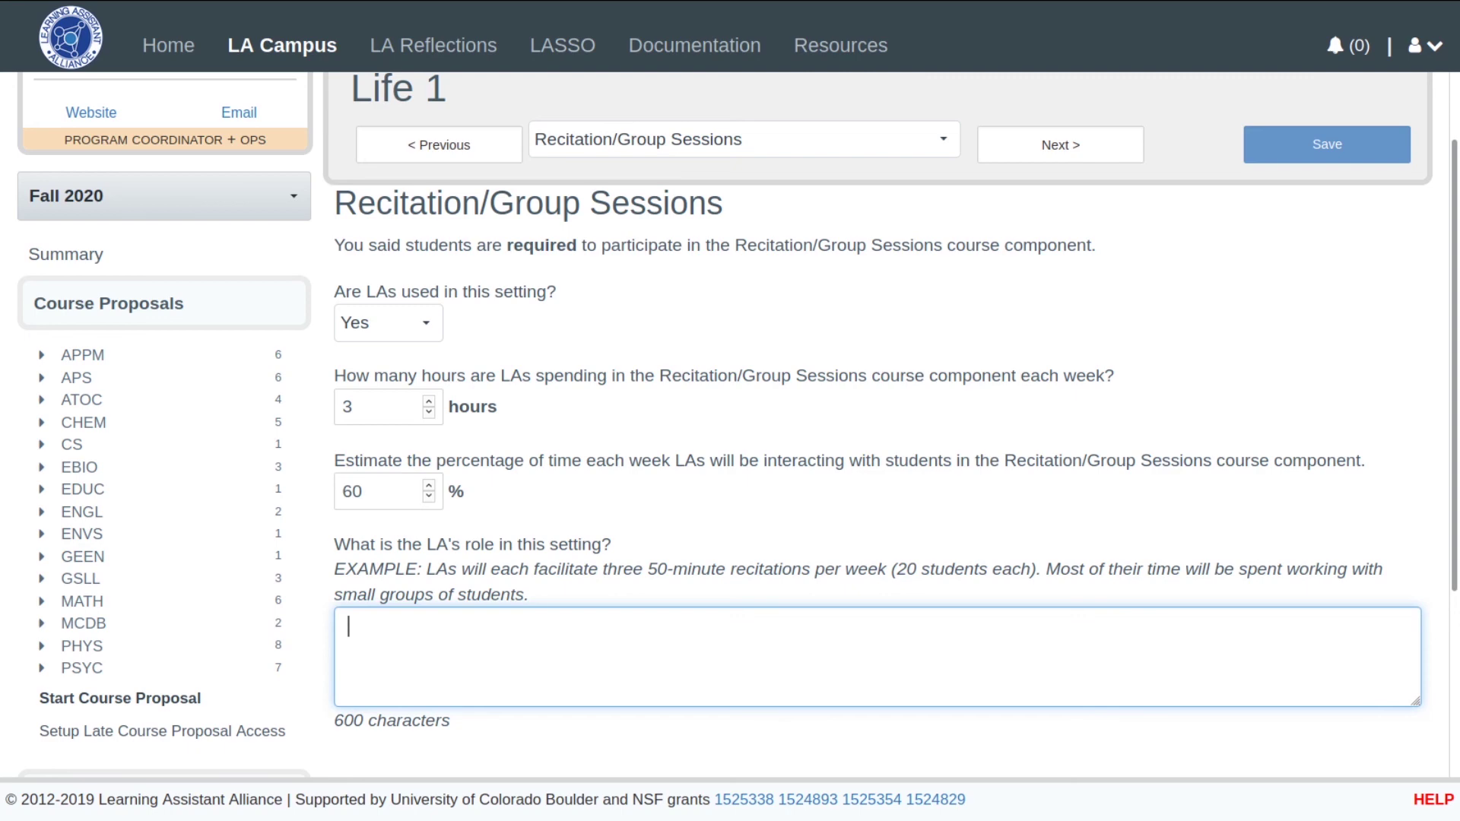
pyautogui.write('LAs will each')
pyautogui.press('Tab')
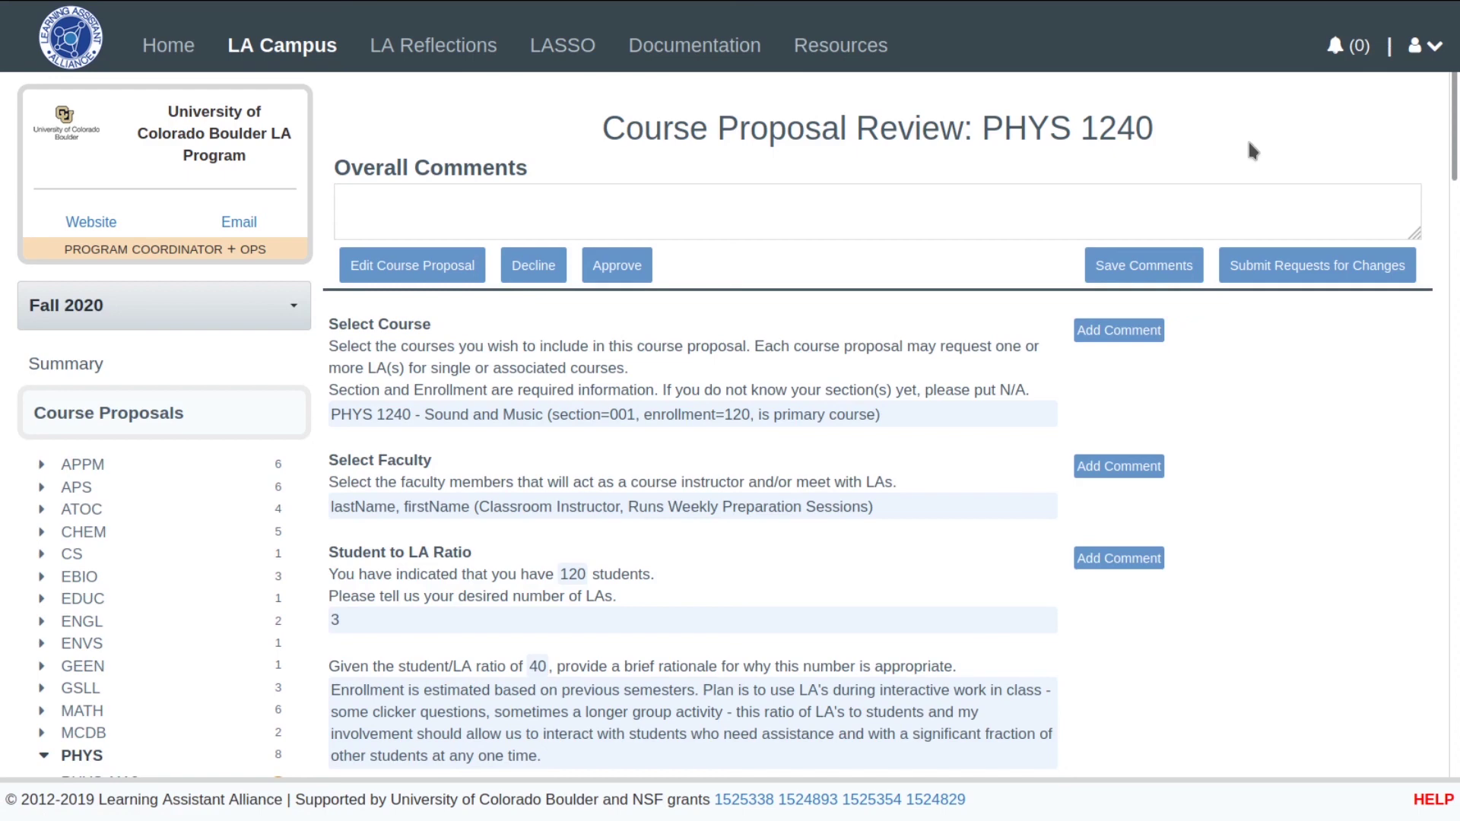
pyautogui.scroll(-15, 1249, 143)
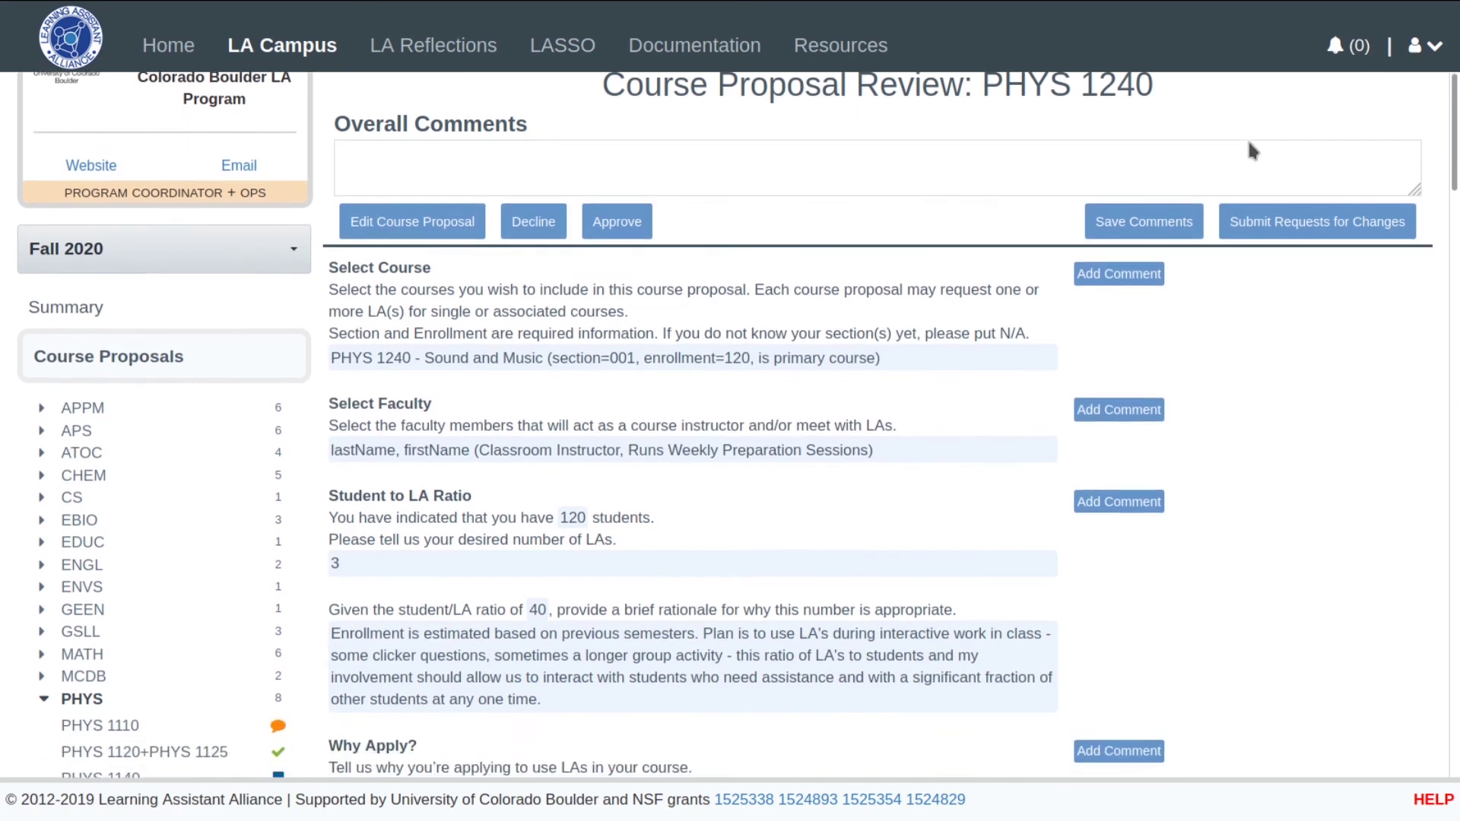
pyautogui.scroll(-15, 1248, 145)
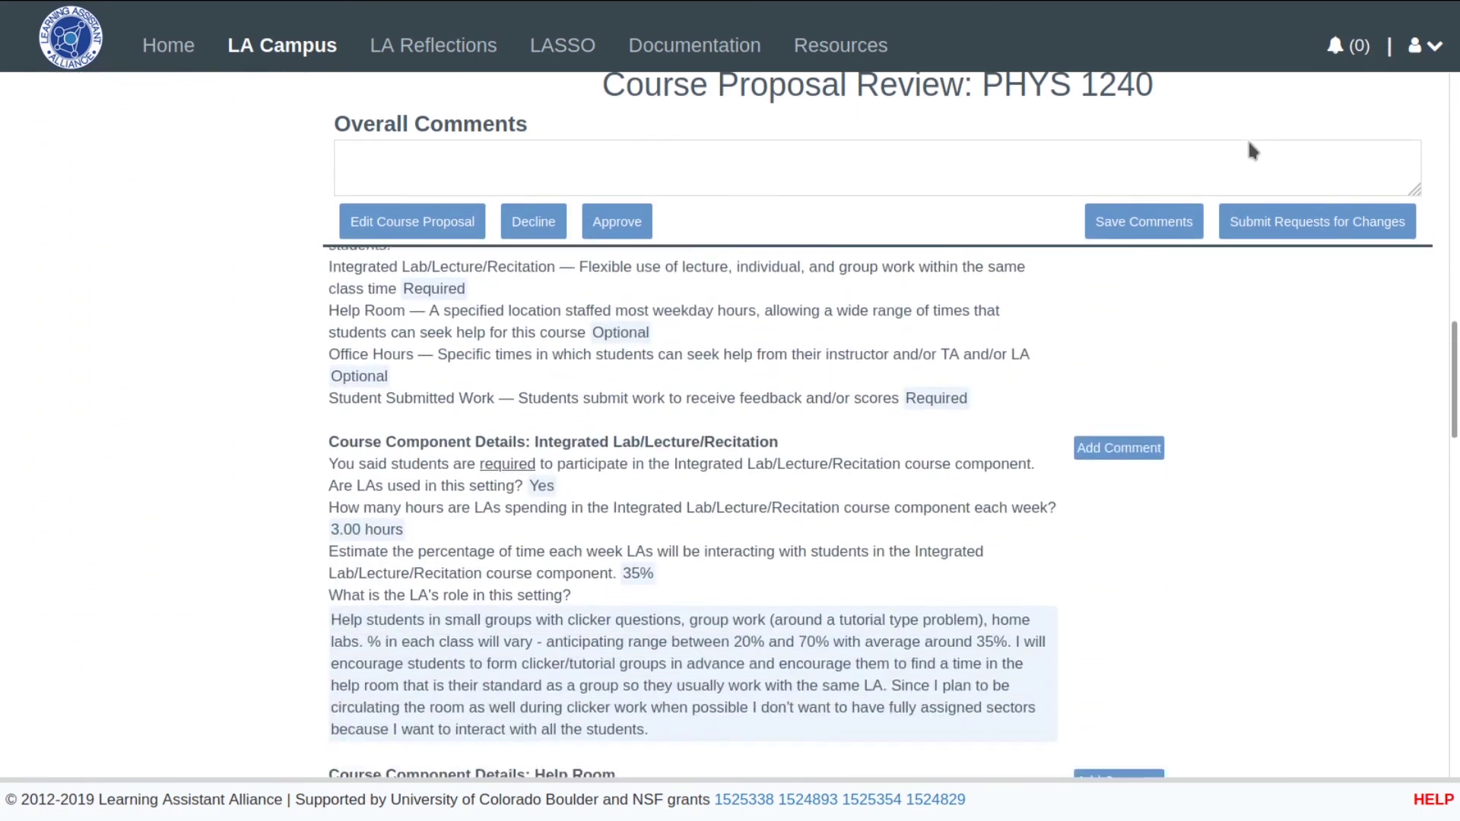
pyautogui.scroll(-7, 1249, 174)
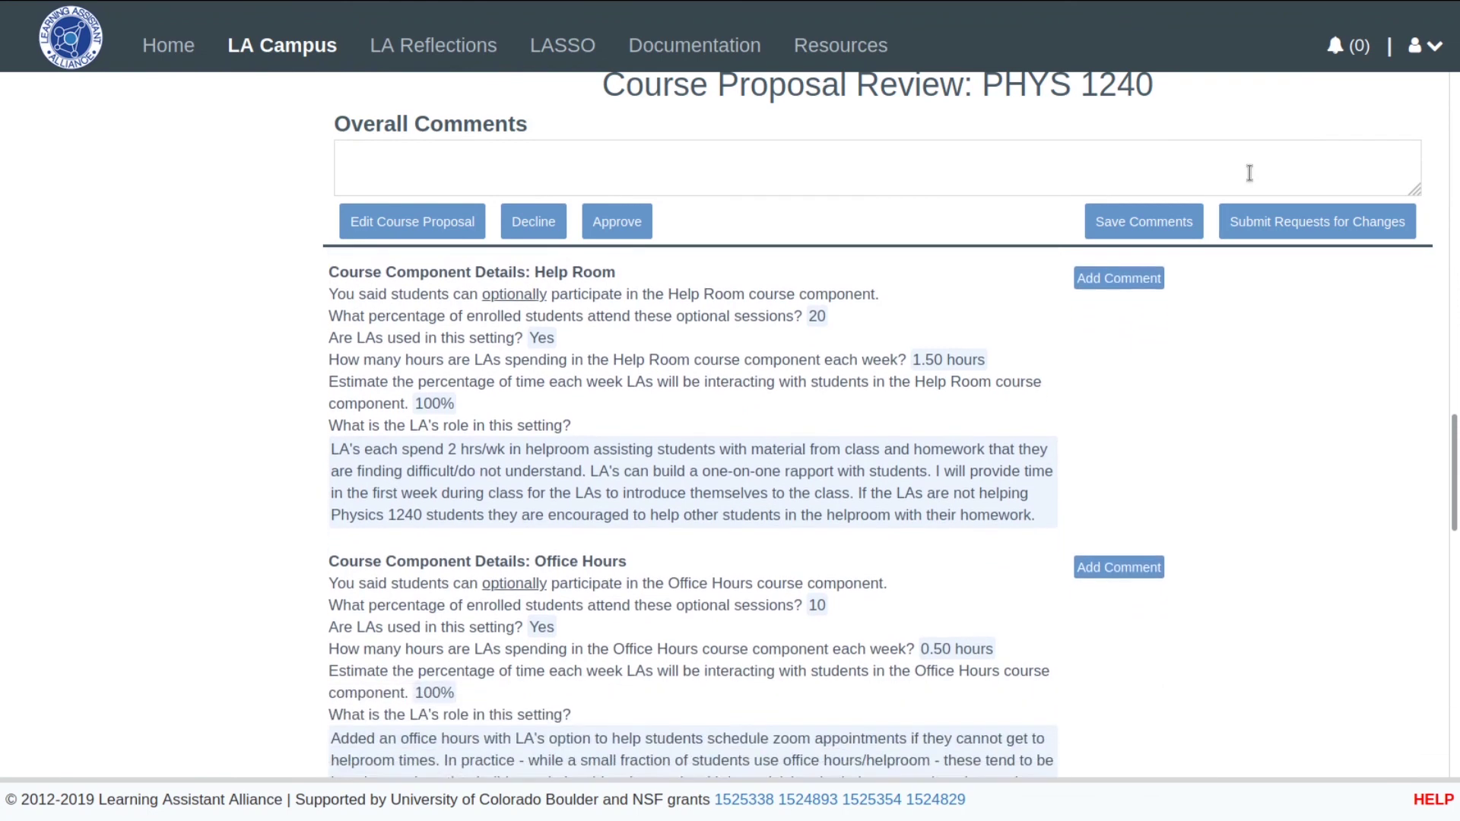
pyautogui.scroll(-8, 1249, 174)
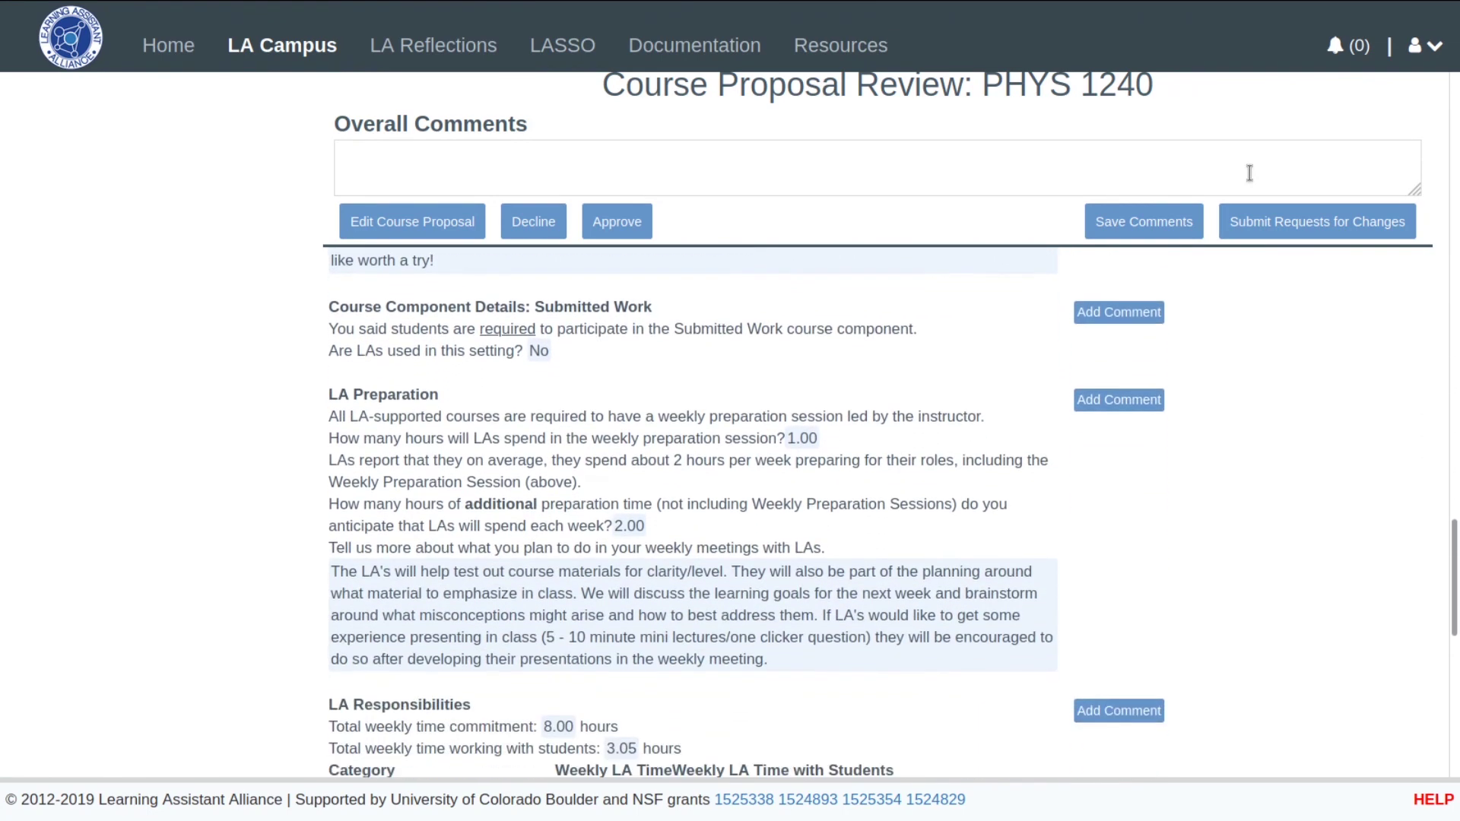
pyautogui.scroll(-4, 1249, 173)
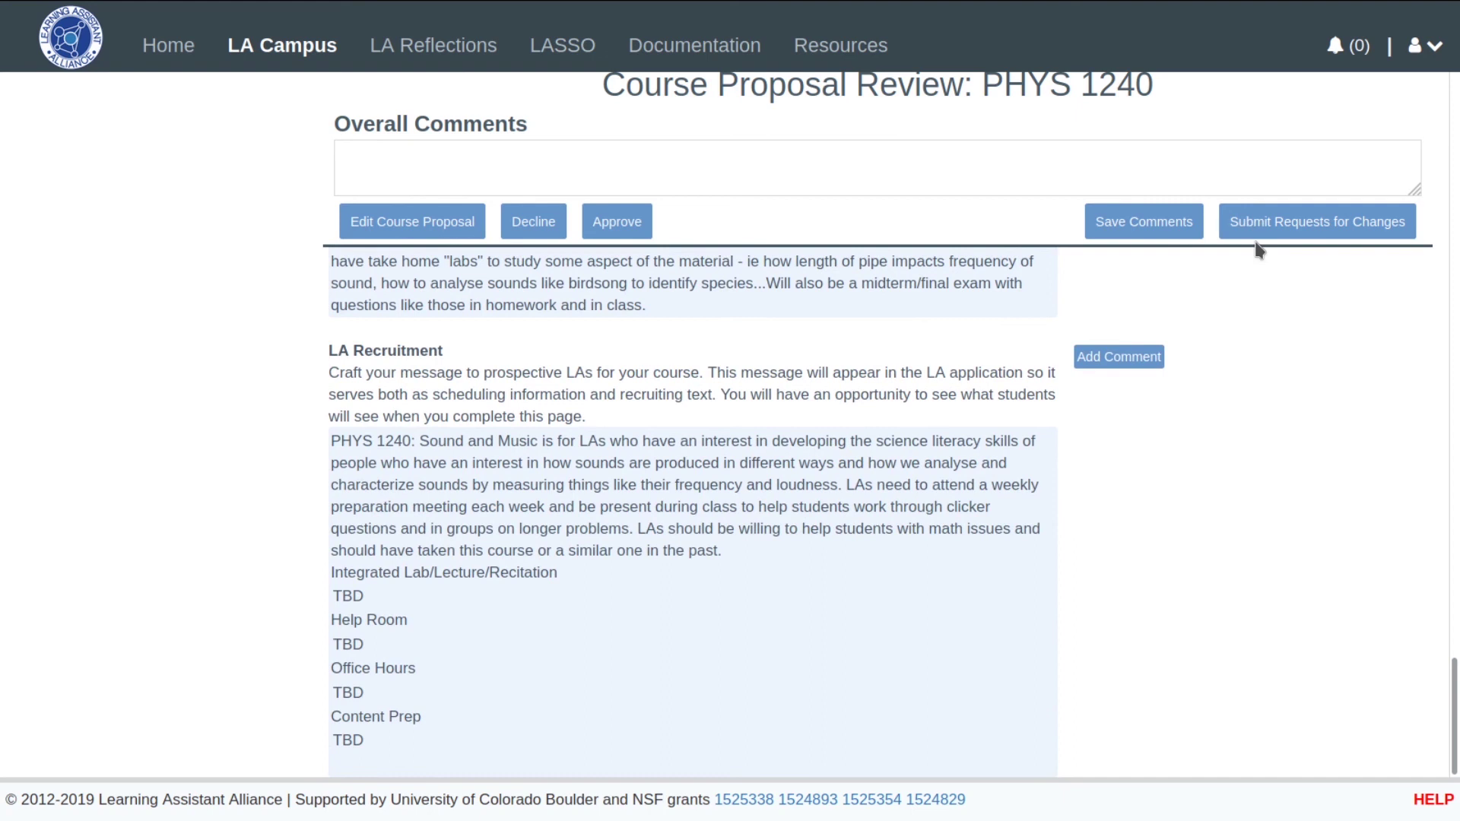
# Step: Comment on LA Recruitment asking for time commitment details beyond TBD, and submit the change request
pyautogui.click(1132, 362)
pyautogui.click(1135, 398)
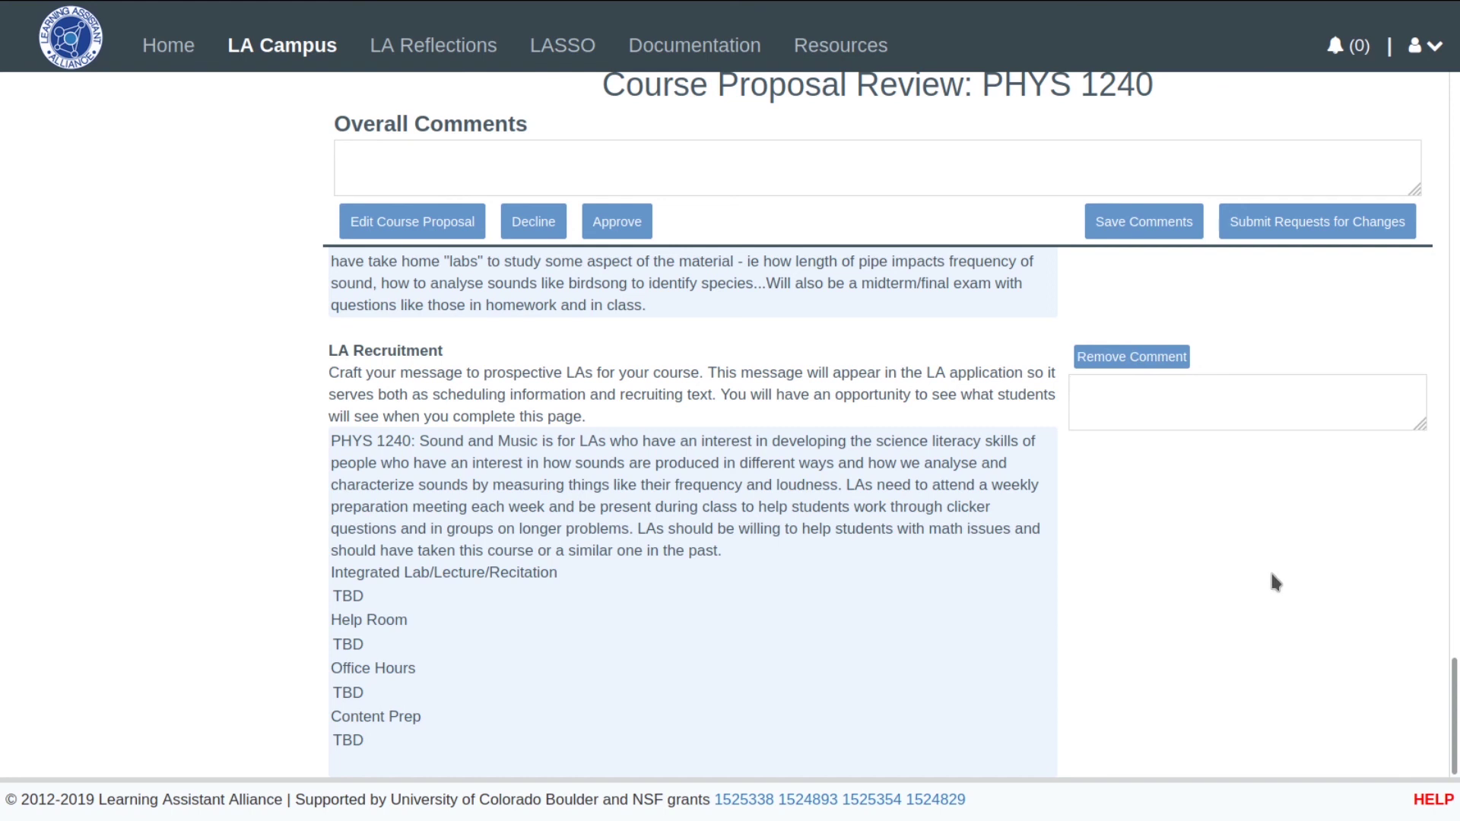
pyautogui.write('Please provide more information for the time commitments shown to students. TBD is not enough information.')
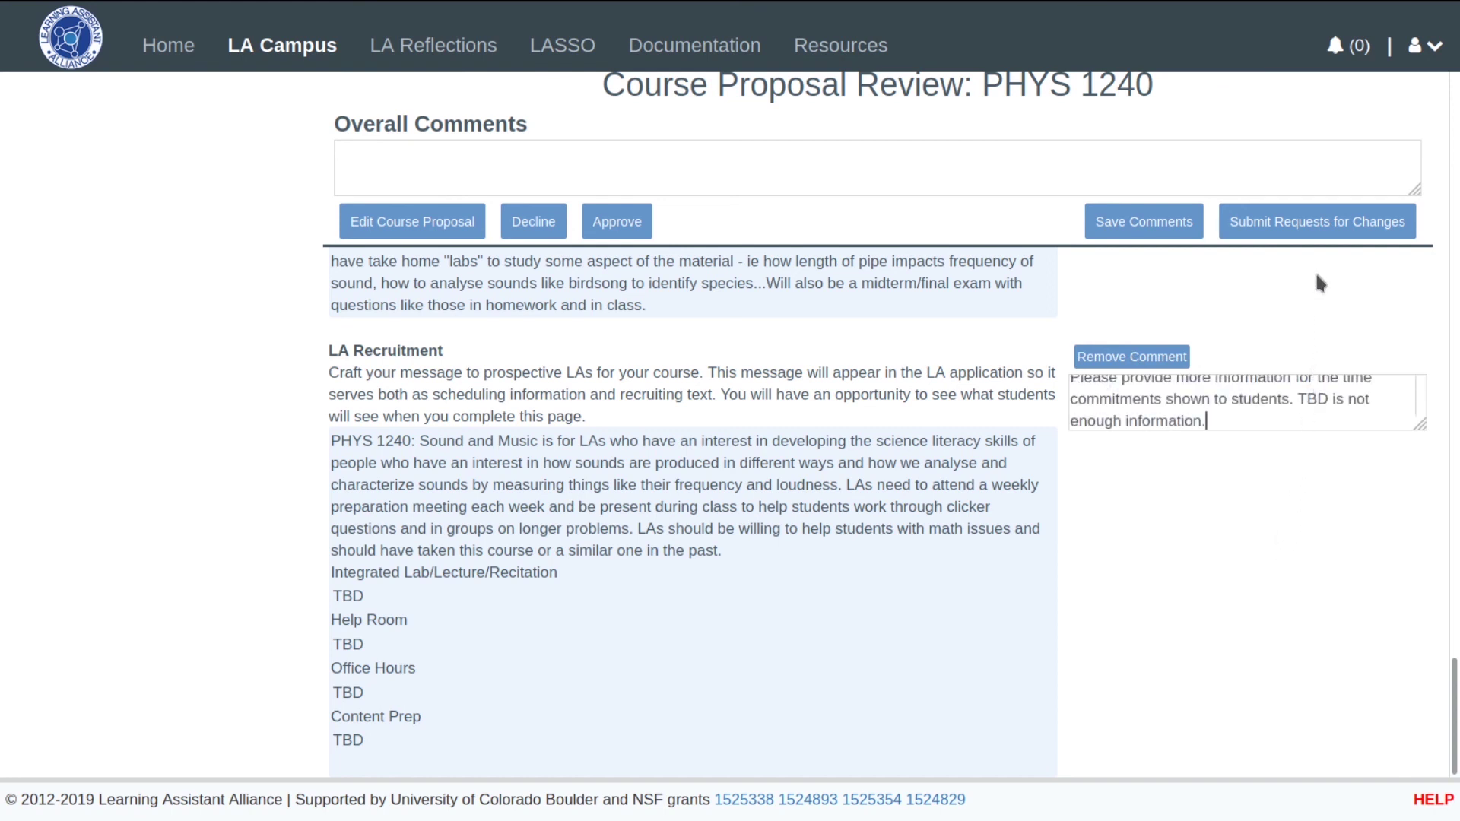
pyautogui.click(1312, 235)
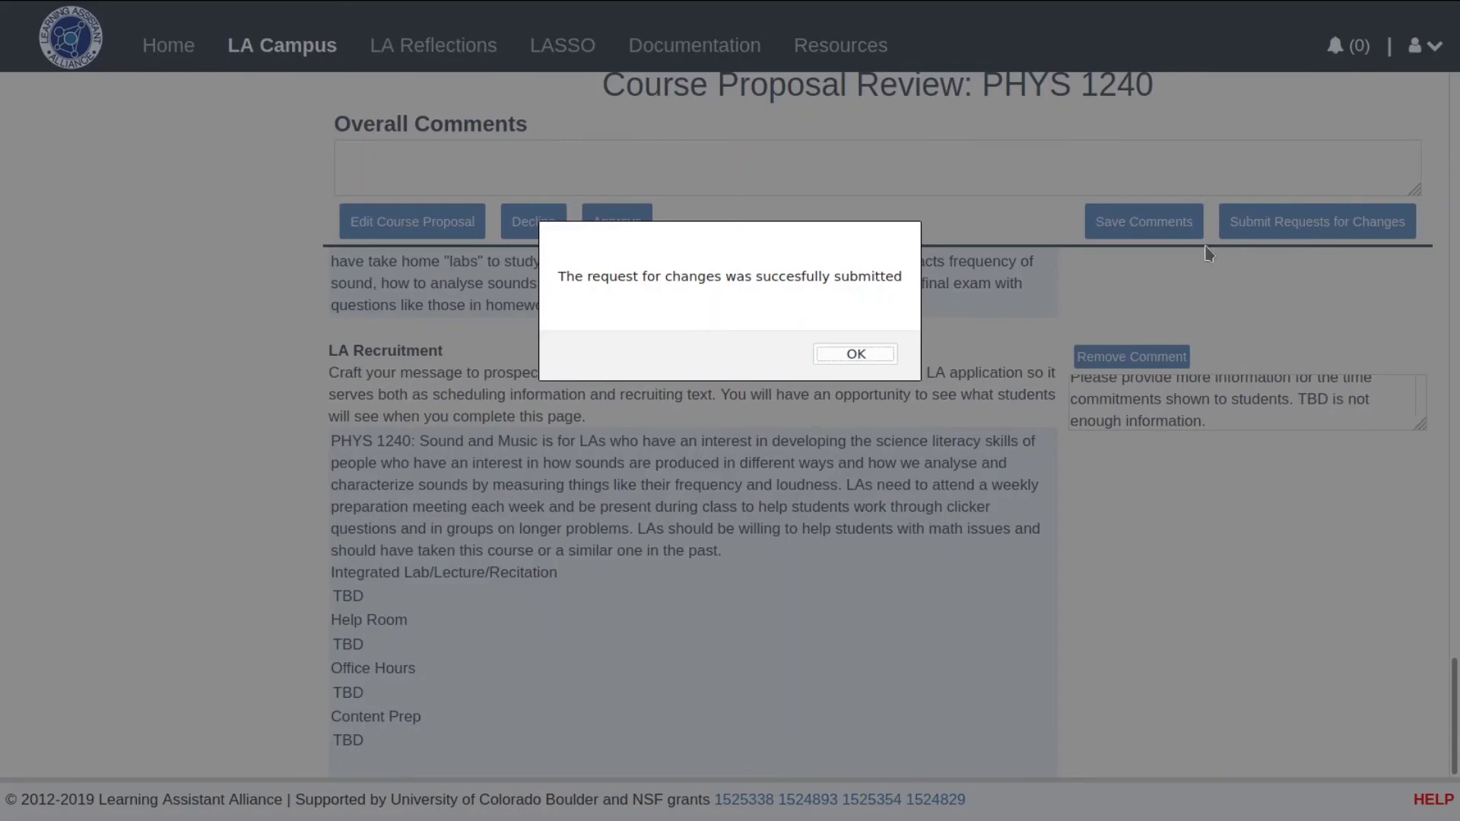
pyautogui.click(874, 353)
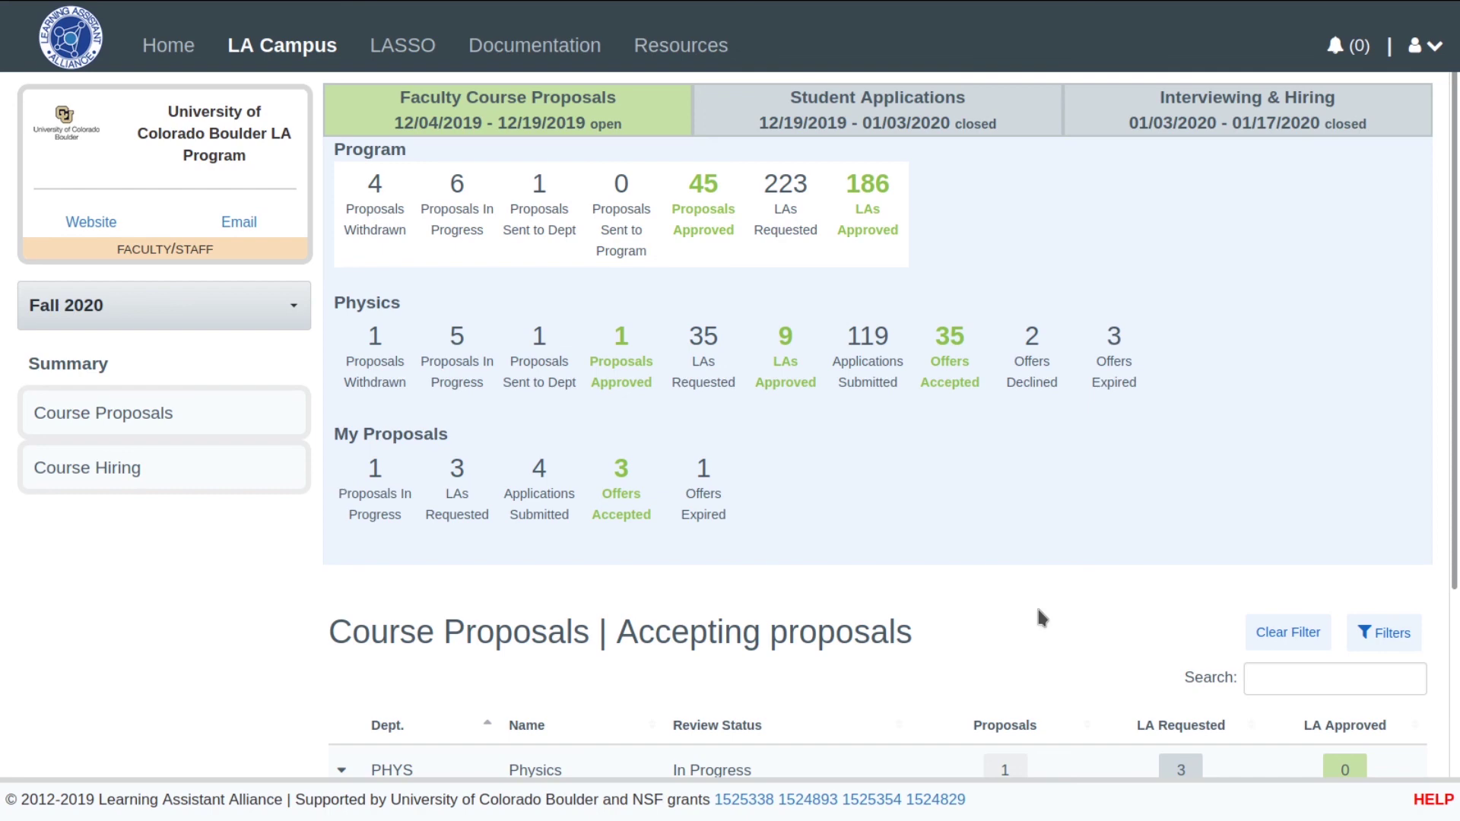
# Step: Open the PHYS 1240 proposal details and begin responding to its requested changes
pyautogui.scroll(-3, 1036, 606)
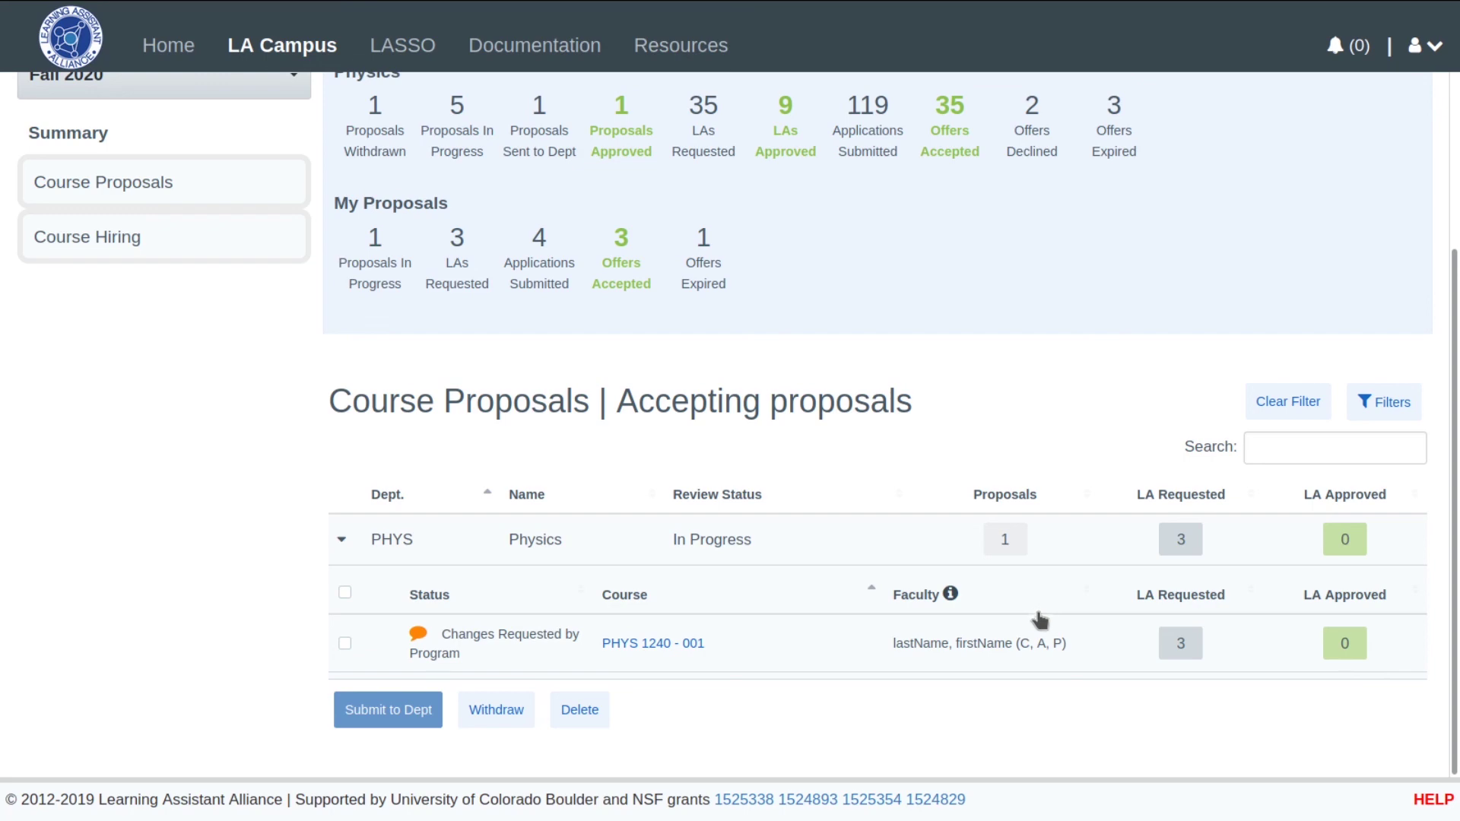
pyautogui.click(637, 643)
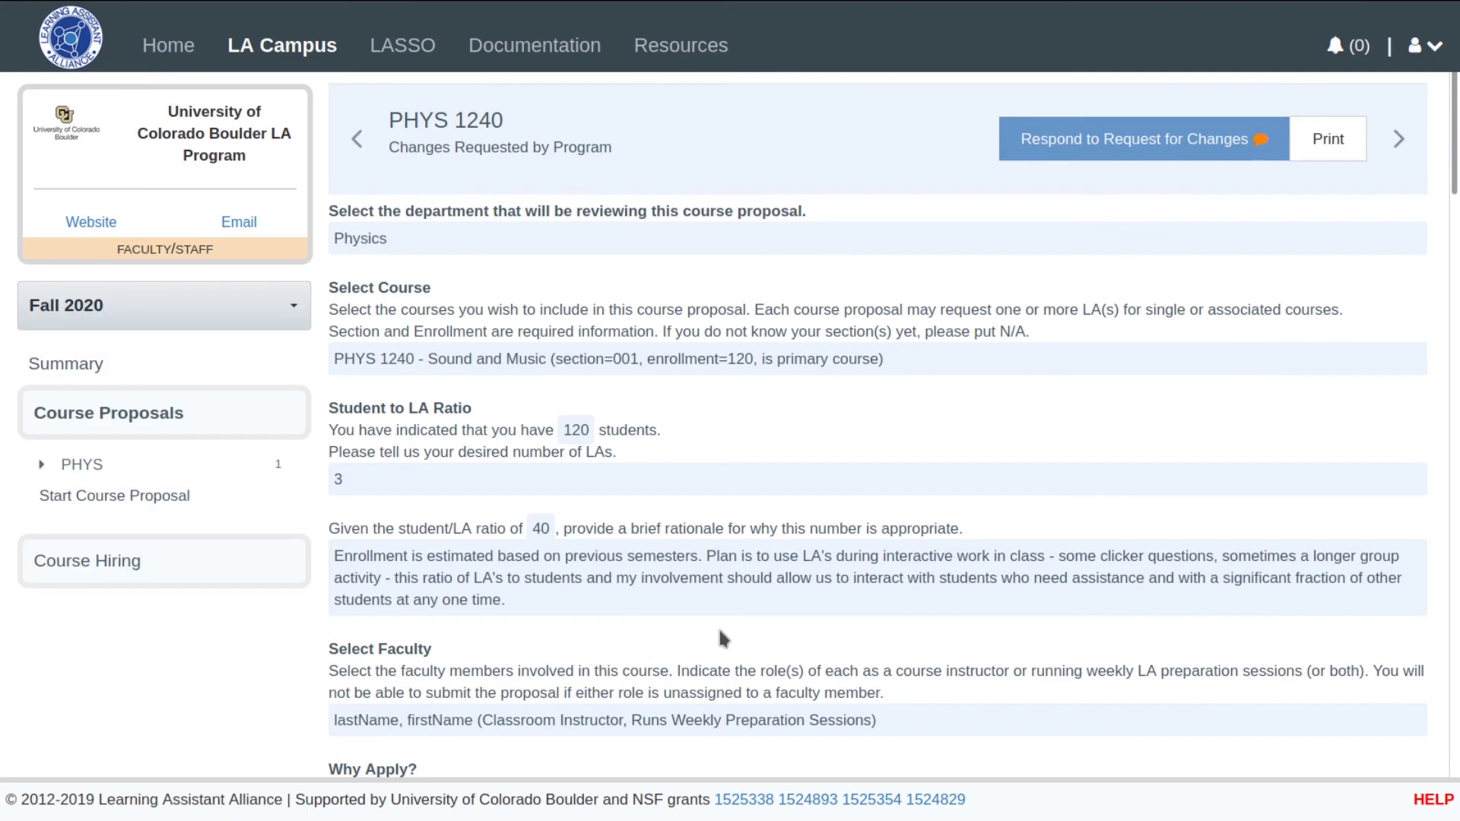
pyautogui.click(1120, 141)
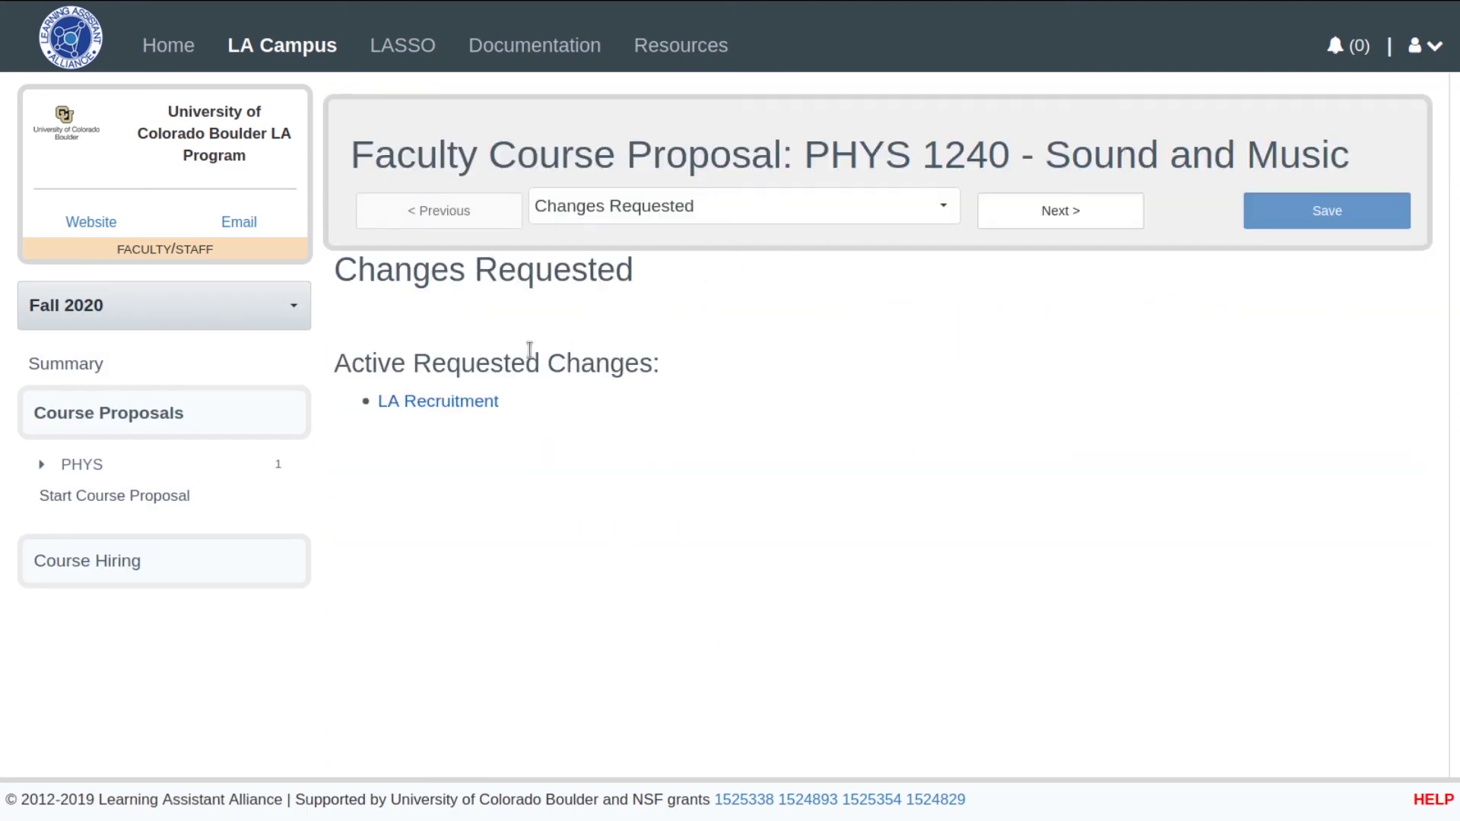
# Step: Open the LA Recruitment section flagged for changes and scroll through it
pyautogui.click(471, 403)
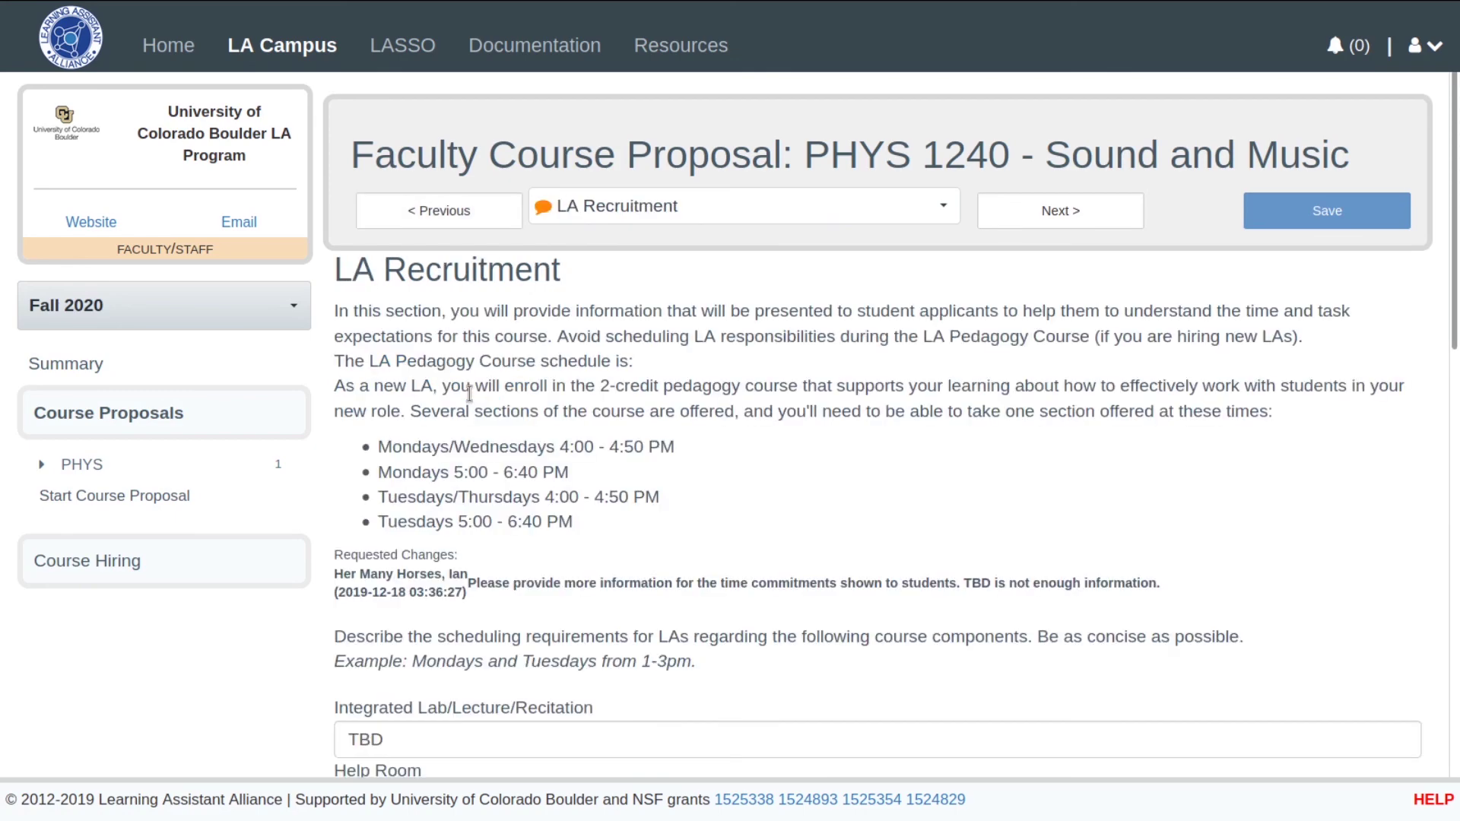
pyautogui.scroll(-6, 469, 393)
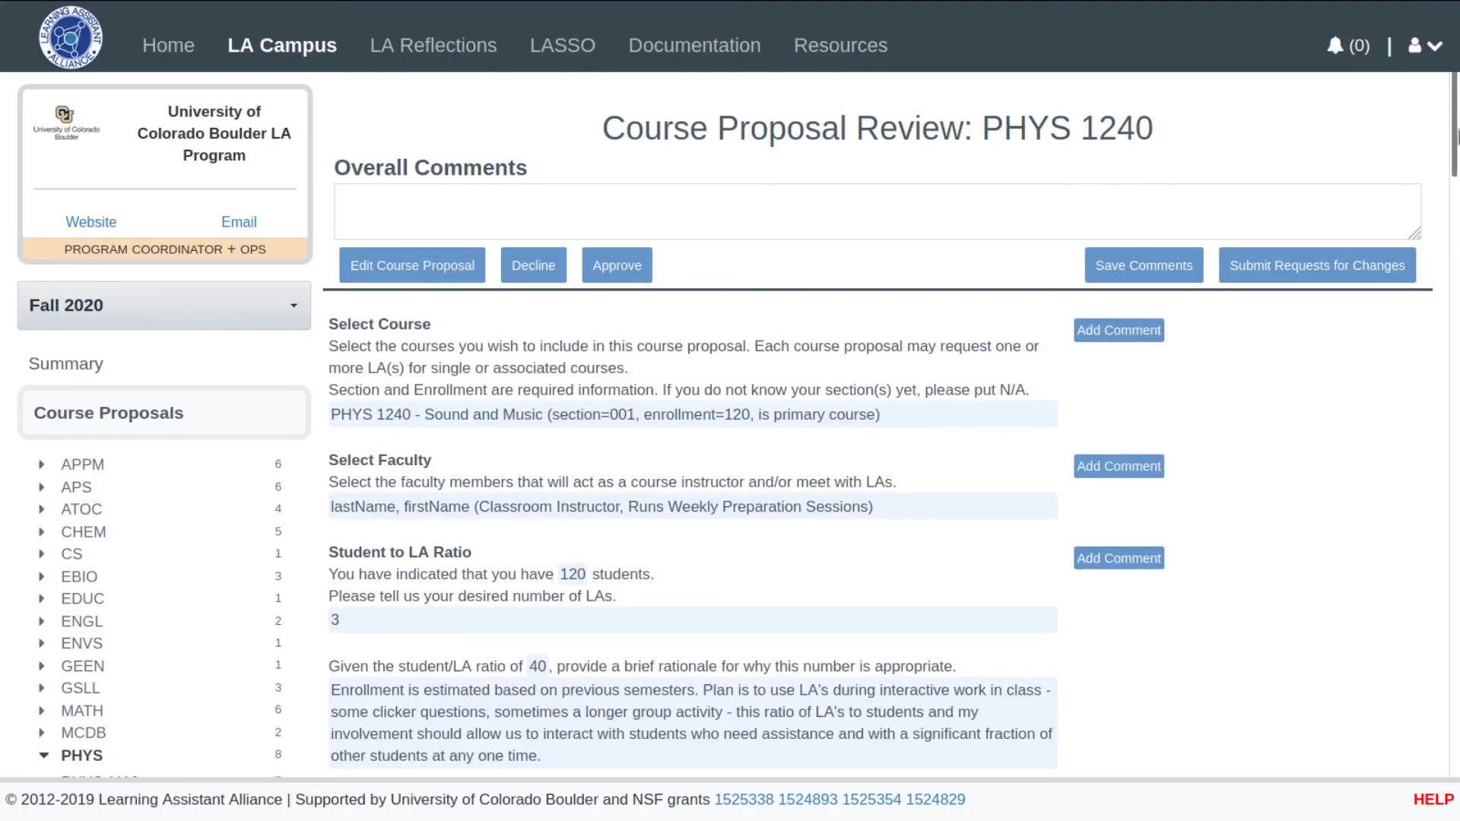
# Step: Scroll through the PHYS 1240 proposal review and approve it
pyautogui.moveTo(1452, 133); pyautogui.dragTo(1420, 731)
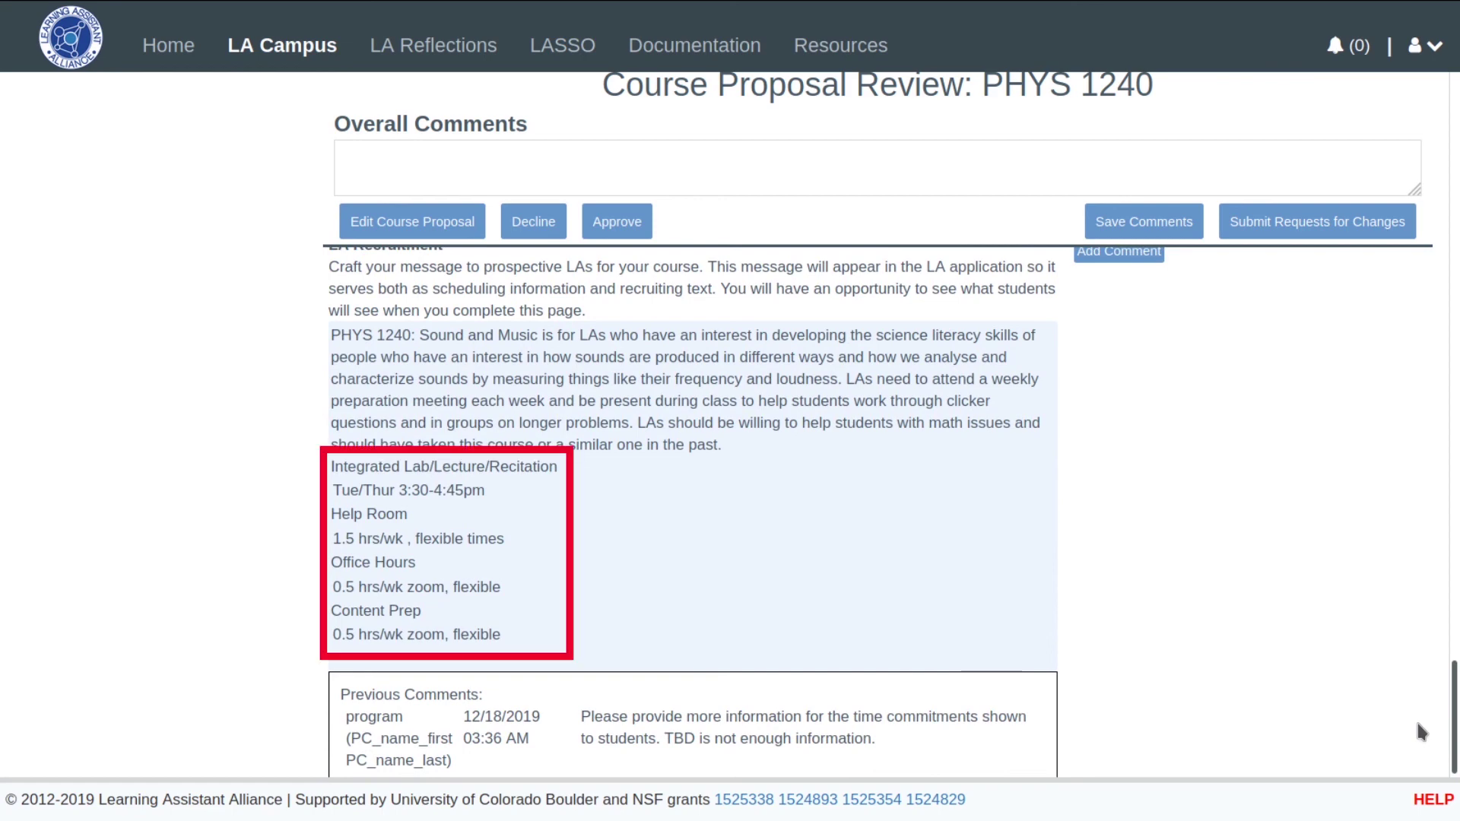
pyautogui.click(639, 226)
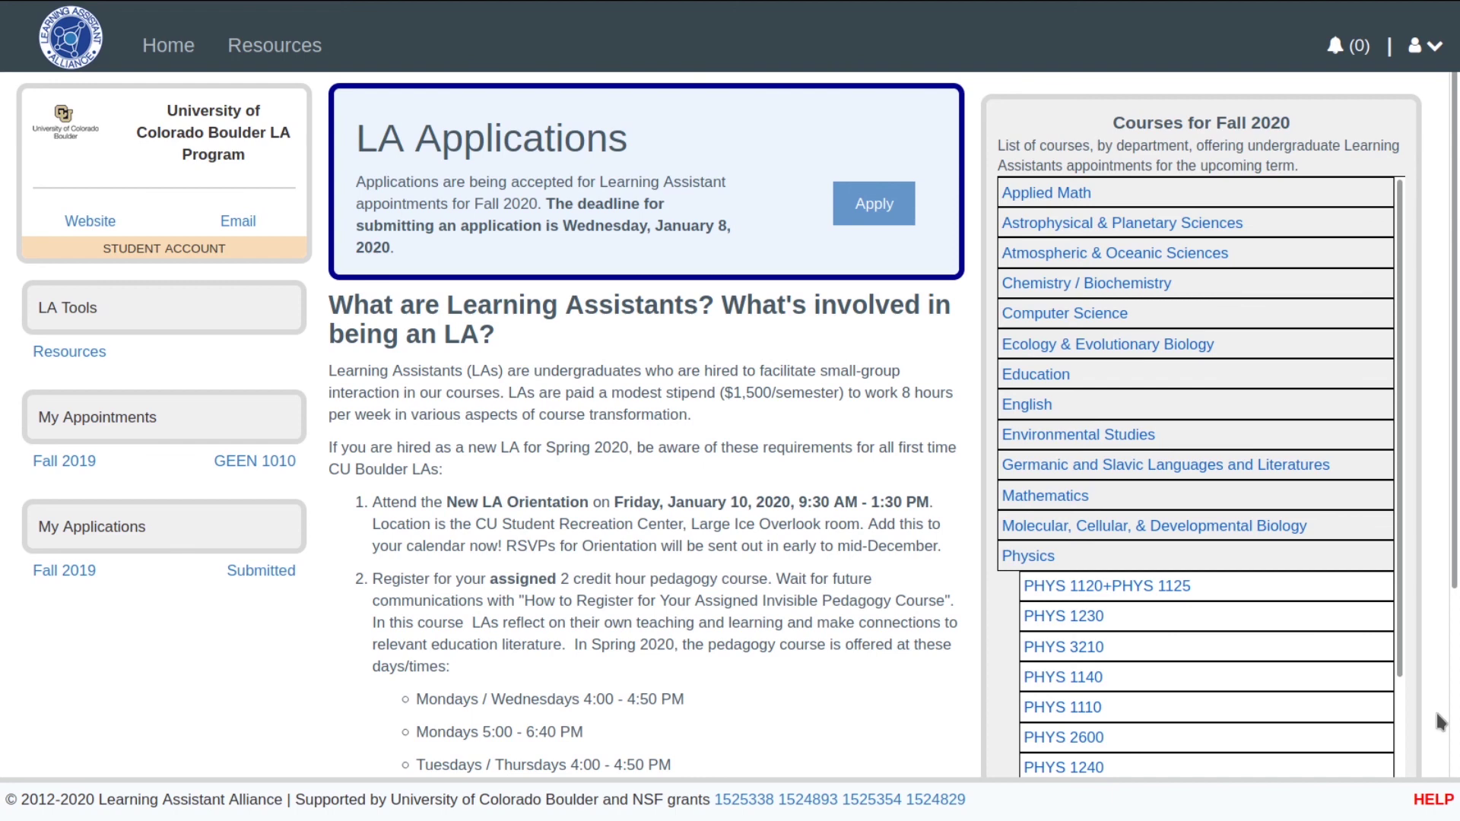
# Step: Read the PHYS 1240 details in the Courses for Fall 2020 panel, then start a Fall 2020 LA application
pyautogui.scroll(-3, 1437, 715)
pyautogui.scroll(-4, 1445, 714)
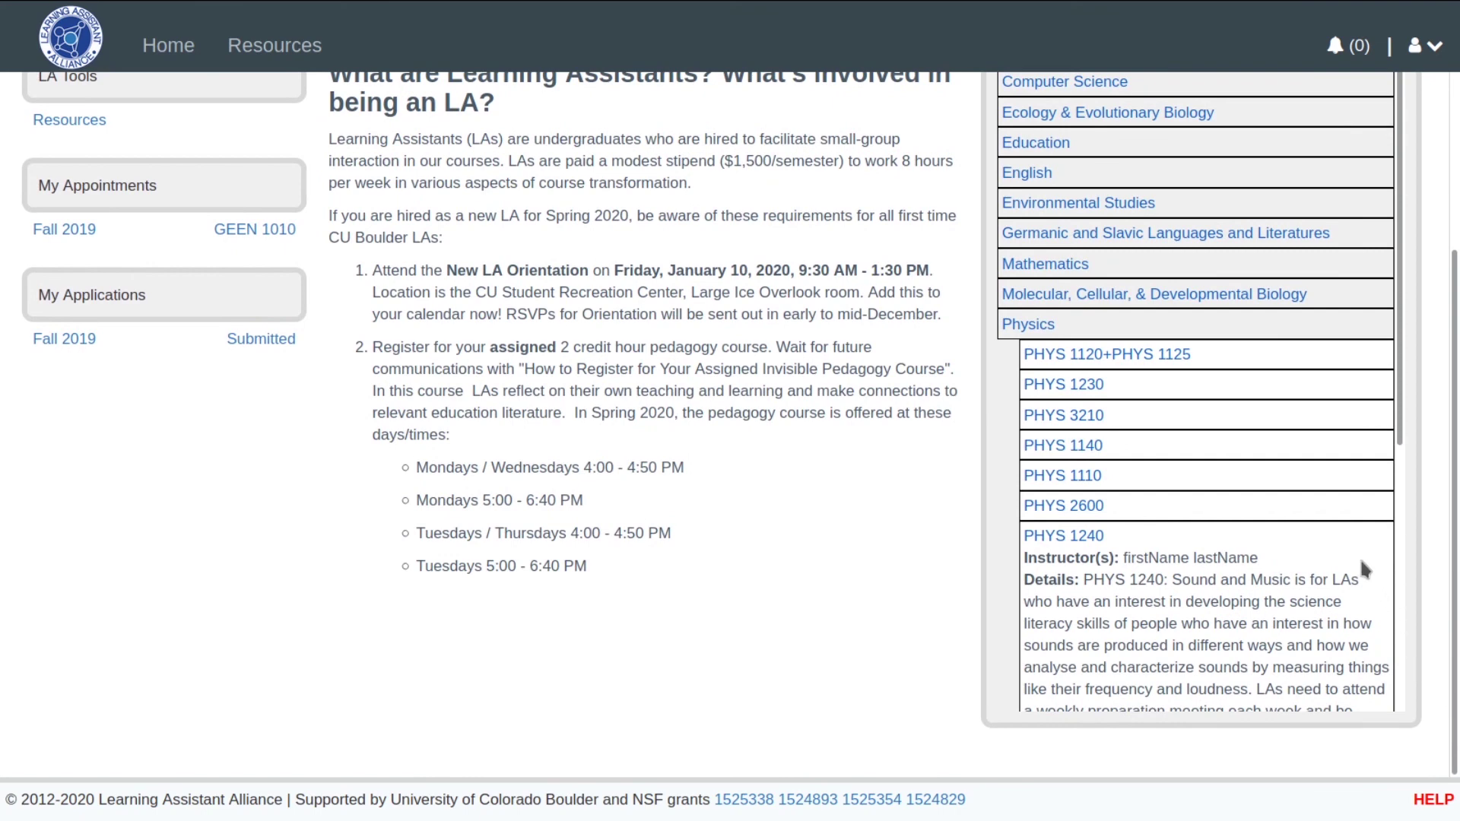
pyautogui.scroll(-4, 1344, 530)
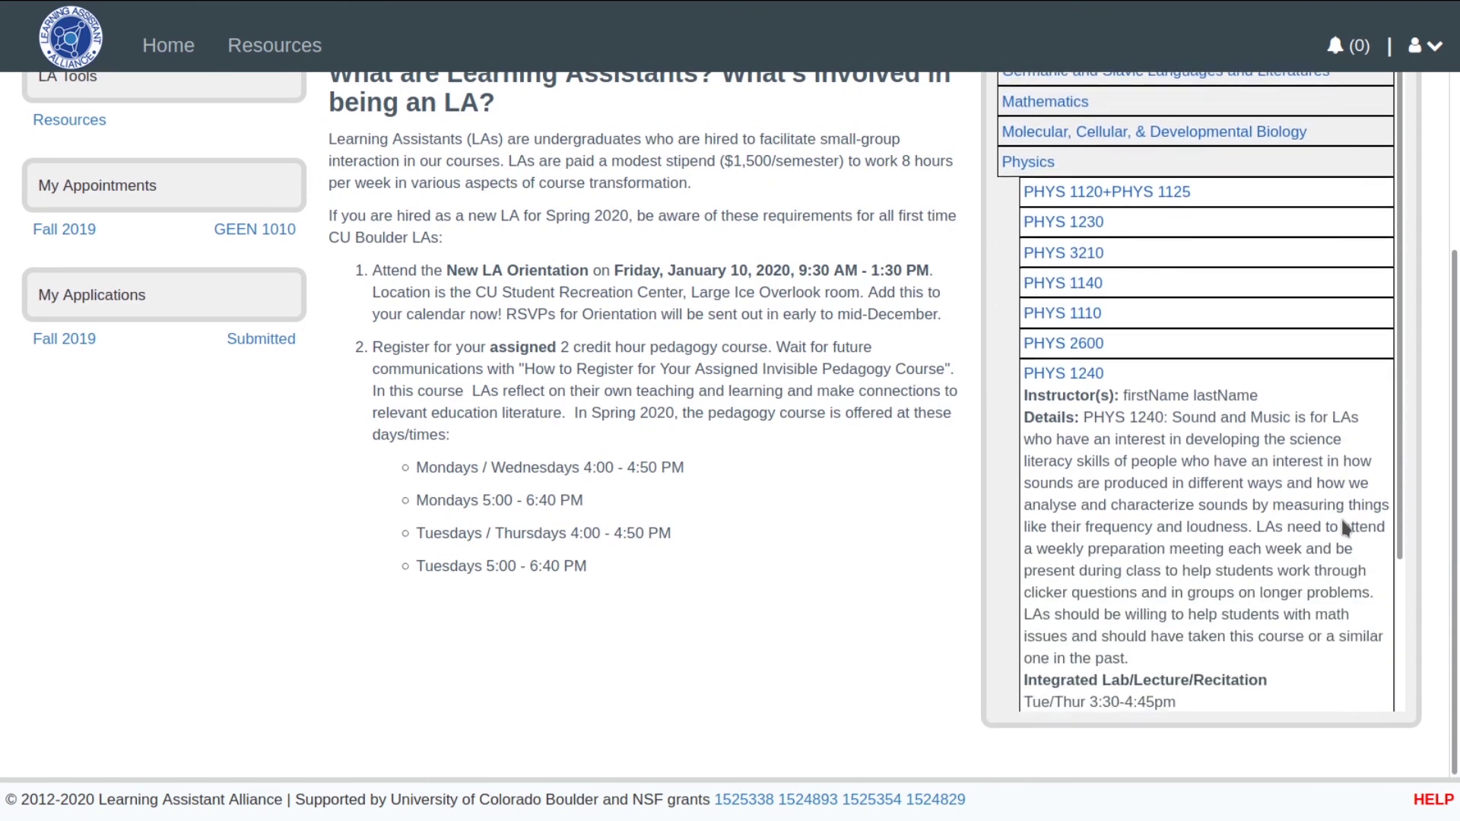
pyautogui.scroll(-2, 1344, 530)
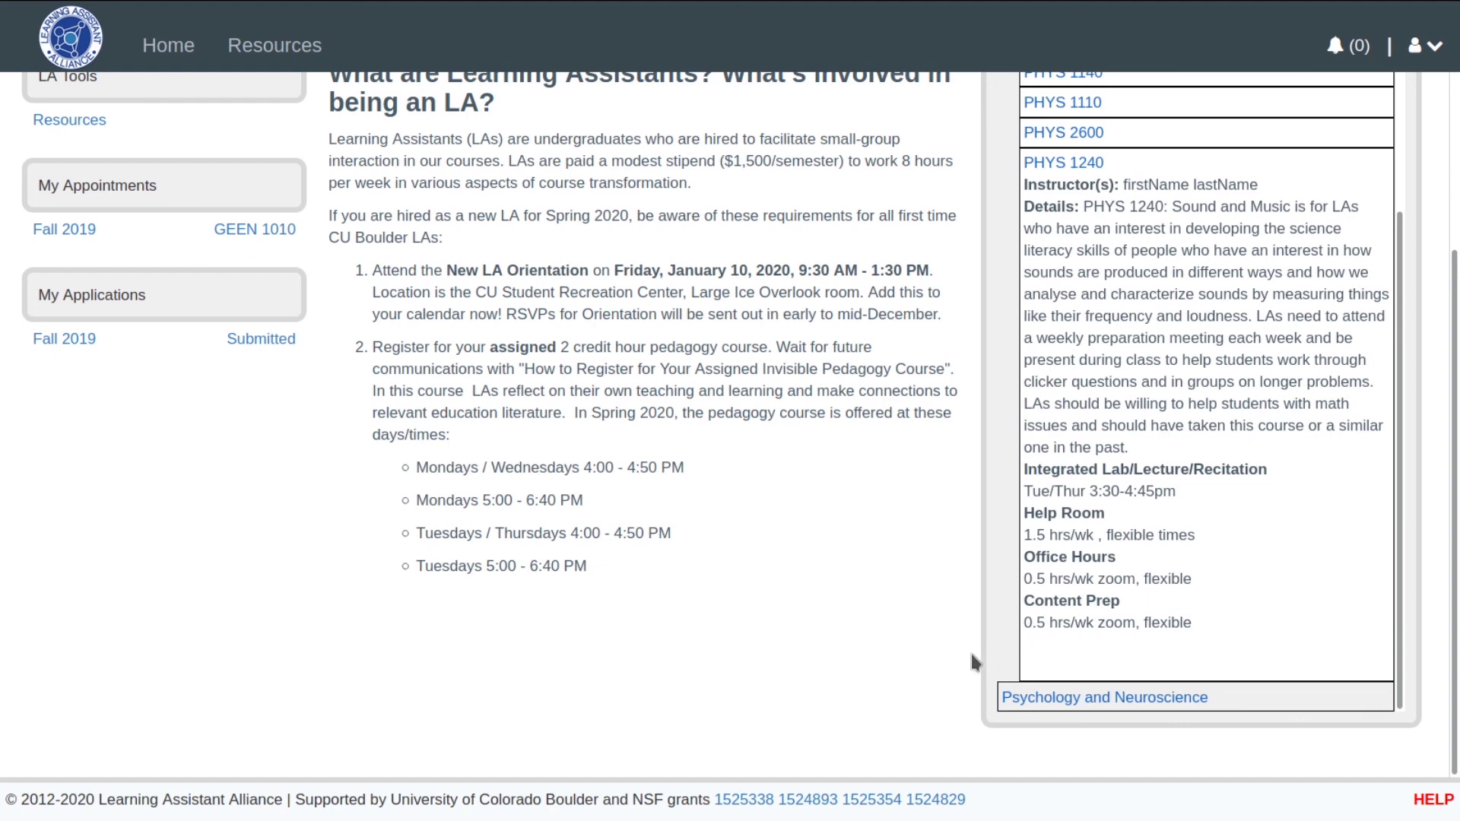
pyautogui.scroll(3, 970, 650)
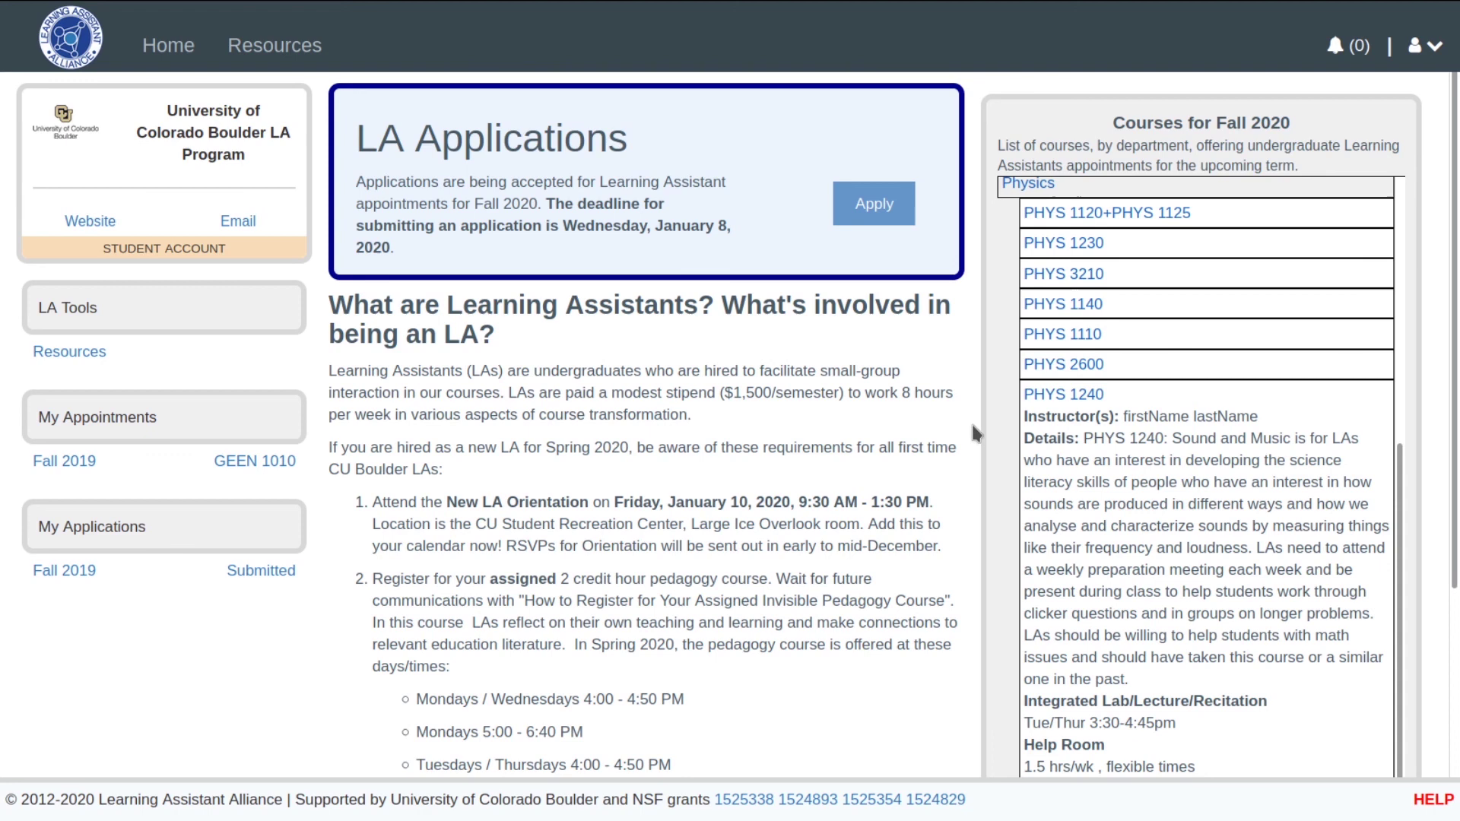
pyautogui.click(906, 206)
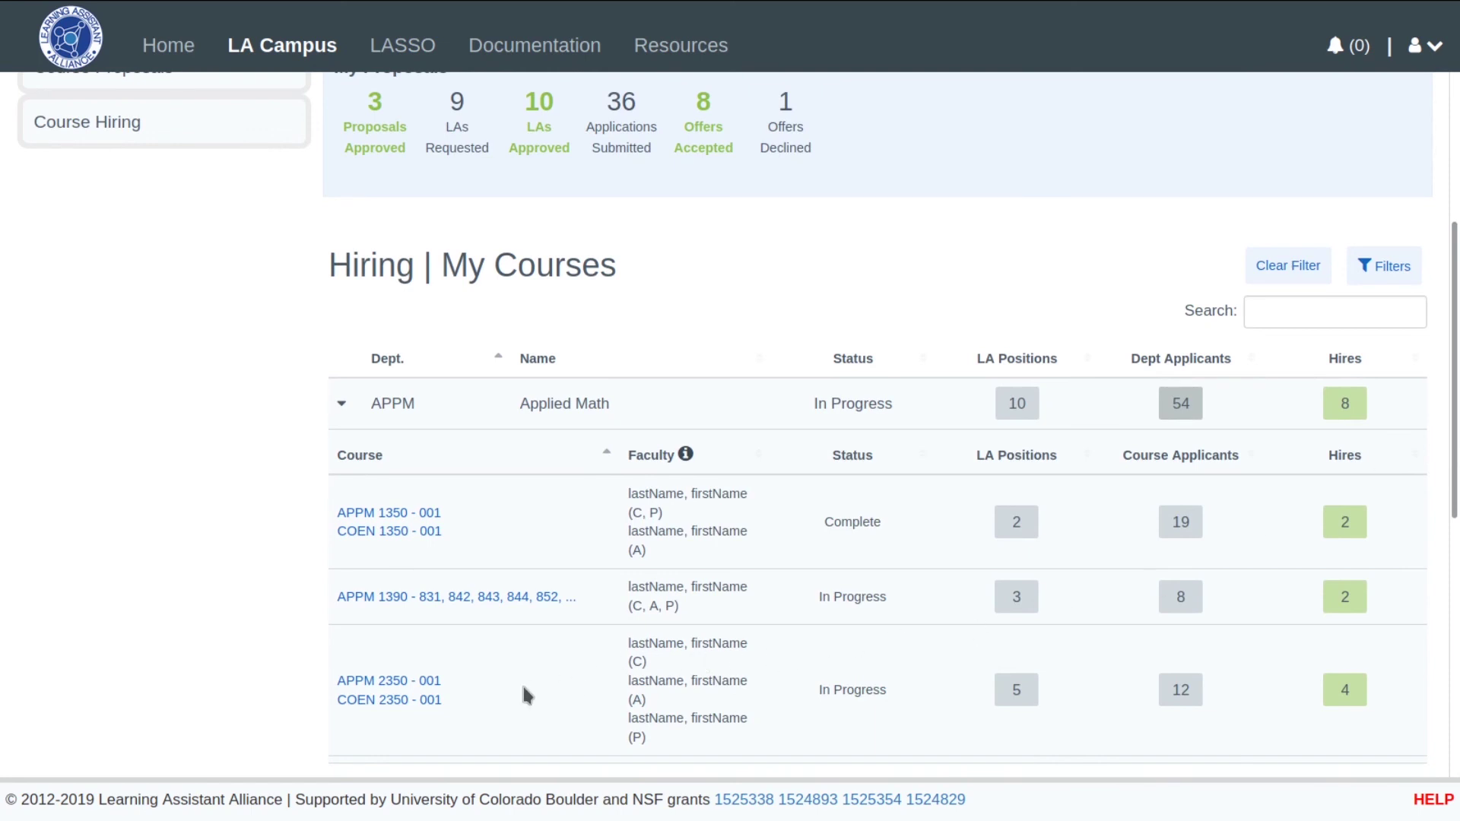
# Step: In APPM 2350+COEN 2350 hiring, select the applicant with an interview request sent and start an offer
pyautogui.click(411, 699)
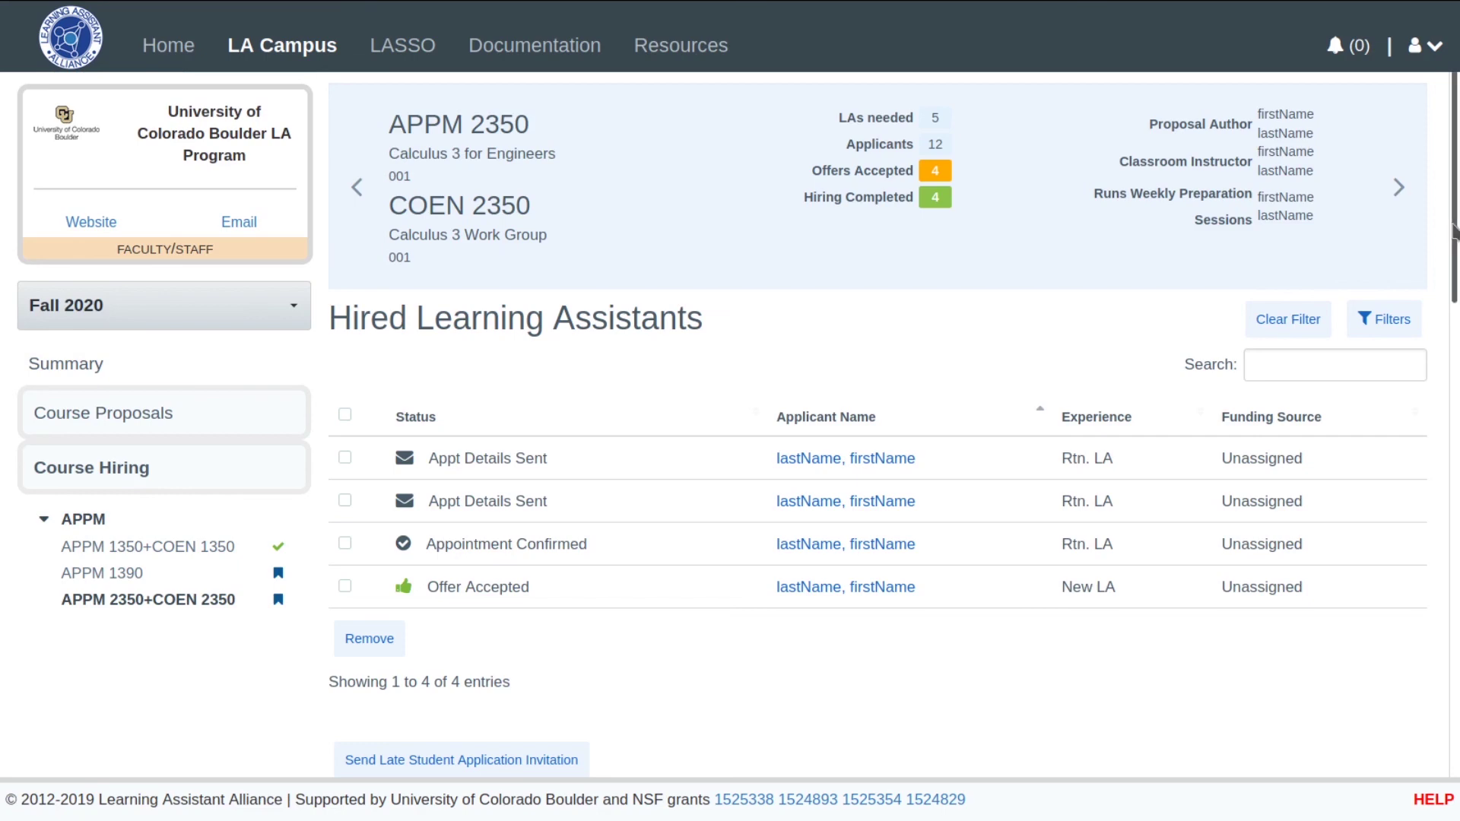
pyautogui.moveTo(1454, 228); pyautogui.dragTo(1456, 502)
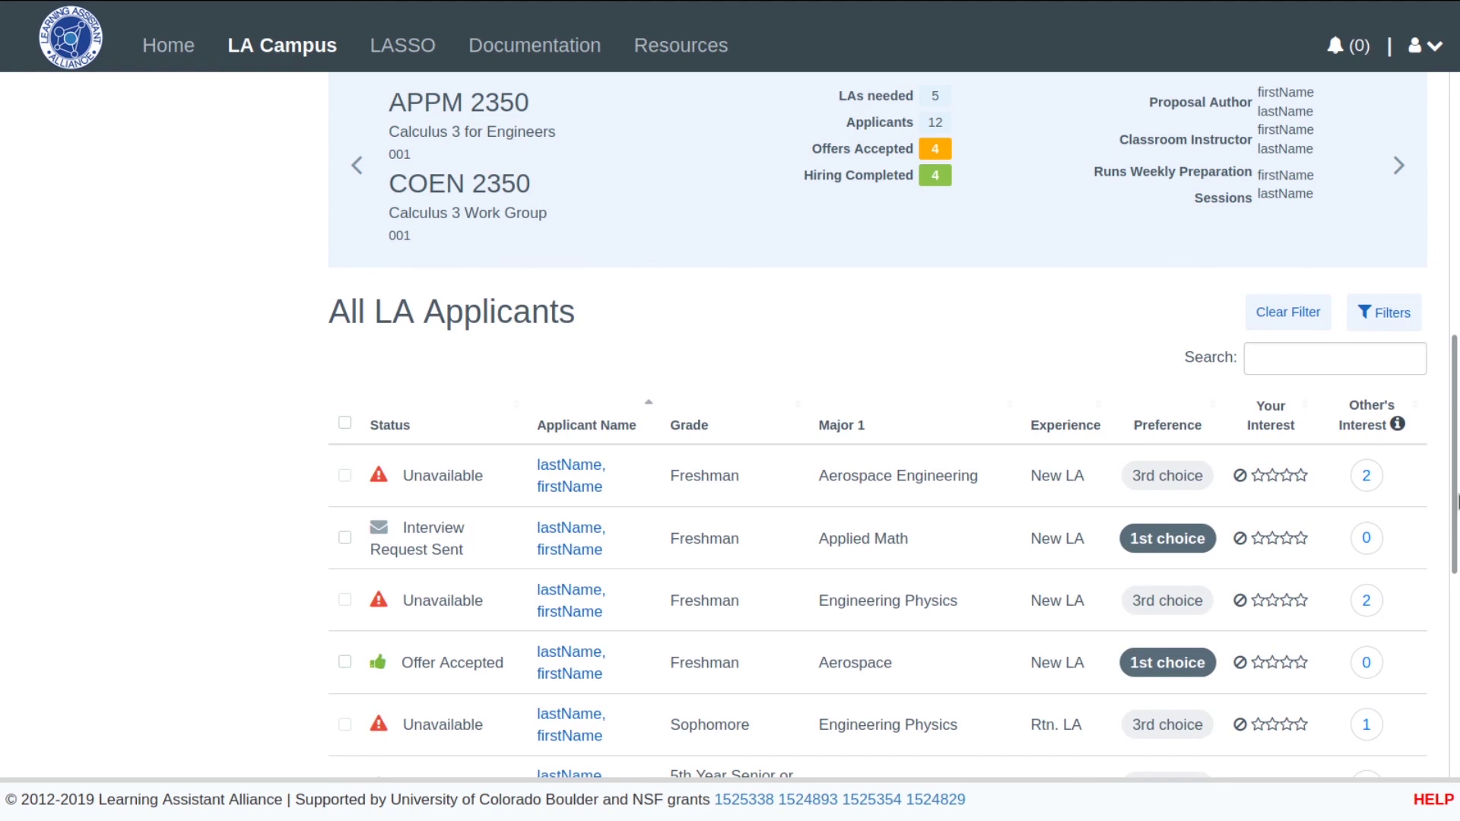
pyautogui.click(345, 538)
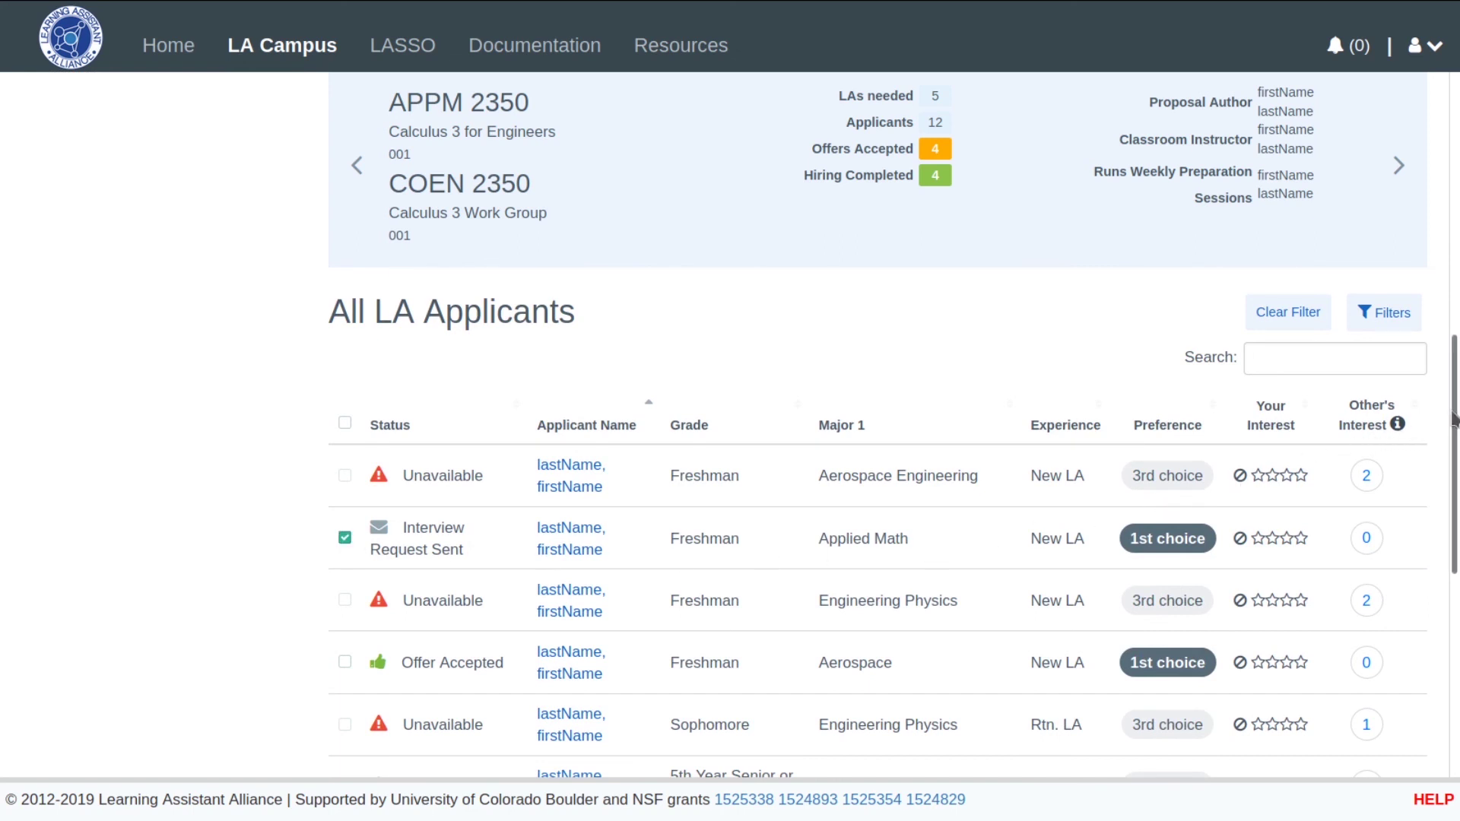
pyautogui.moveTo(1453, 420); pyautogui.dragTo(1457, 622)
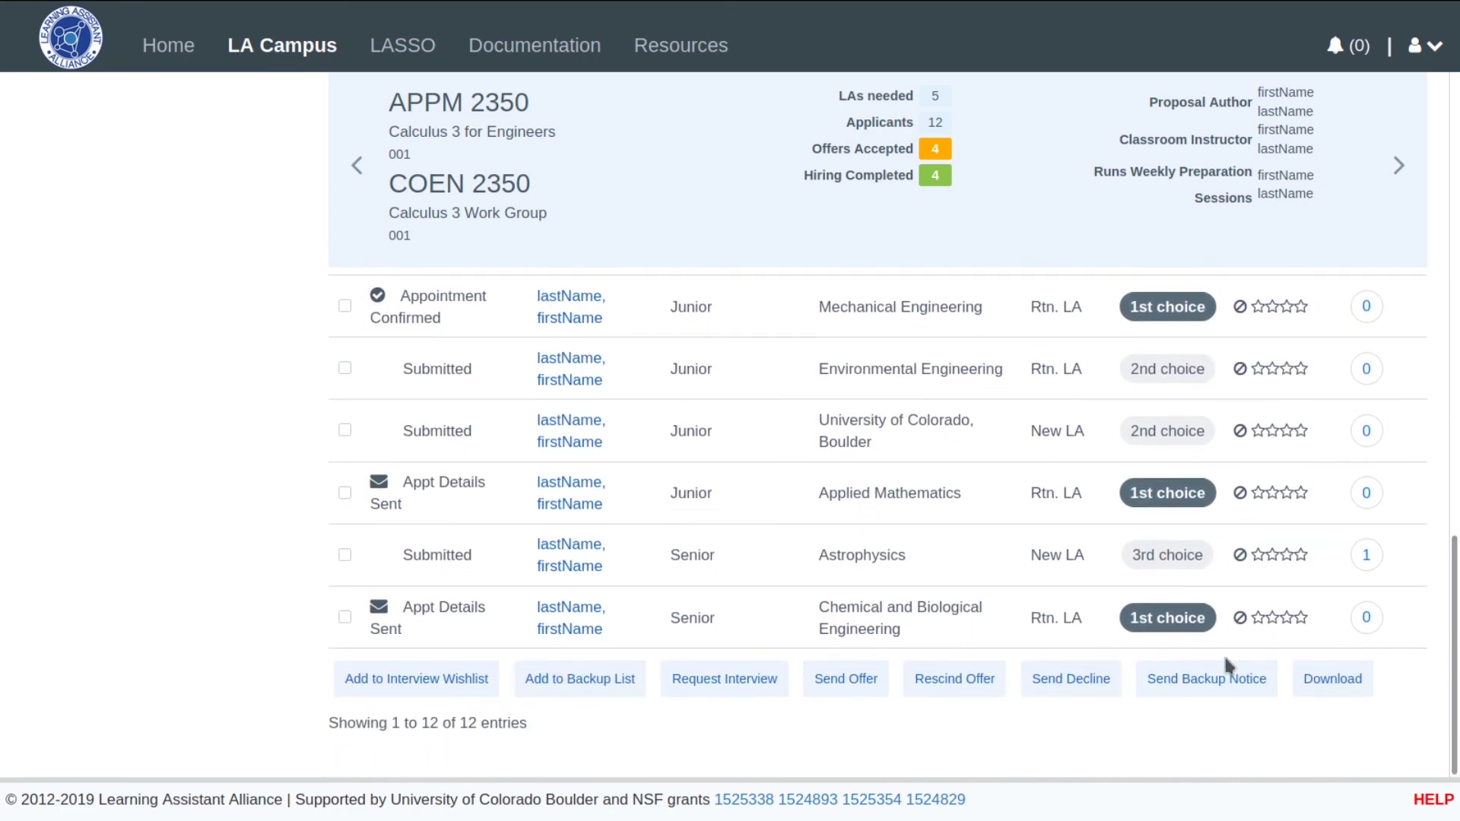
pyautogui.click(837, 690)
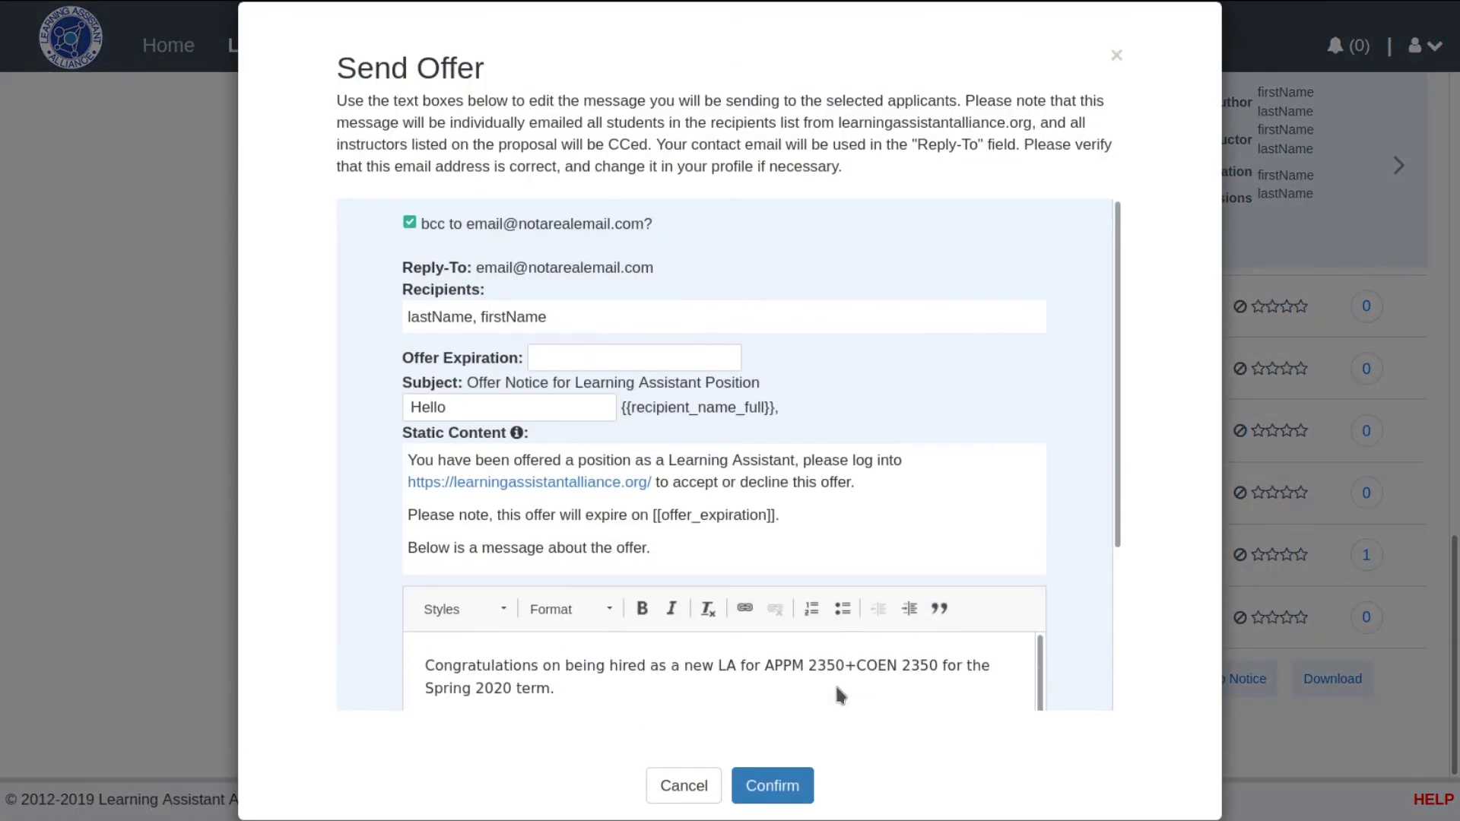
# Step: Set the offer to expire on December 20 and add a closing line about being an APPM LA in Spring
pyautogui.click(651, 361)
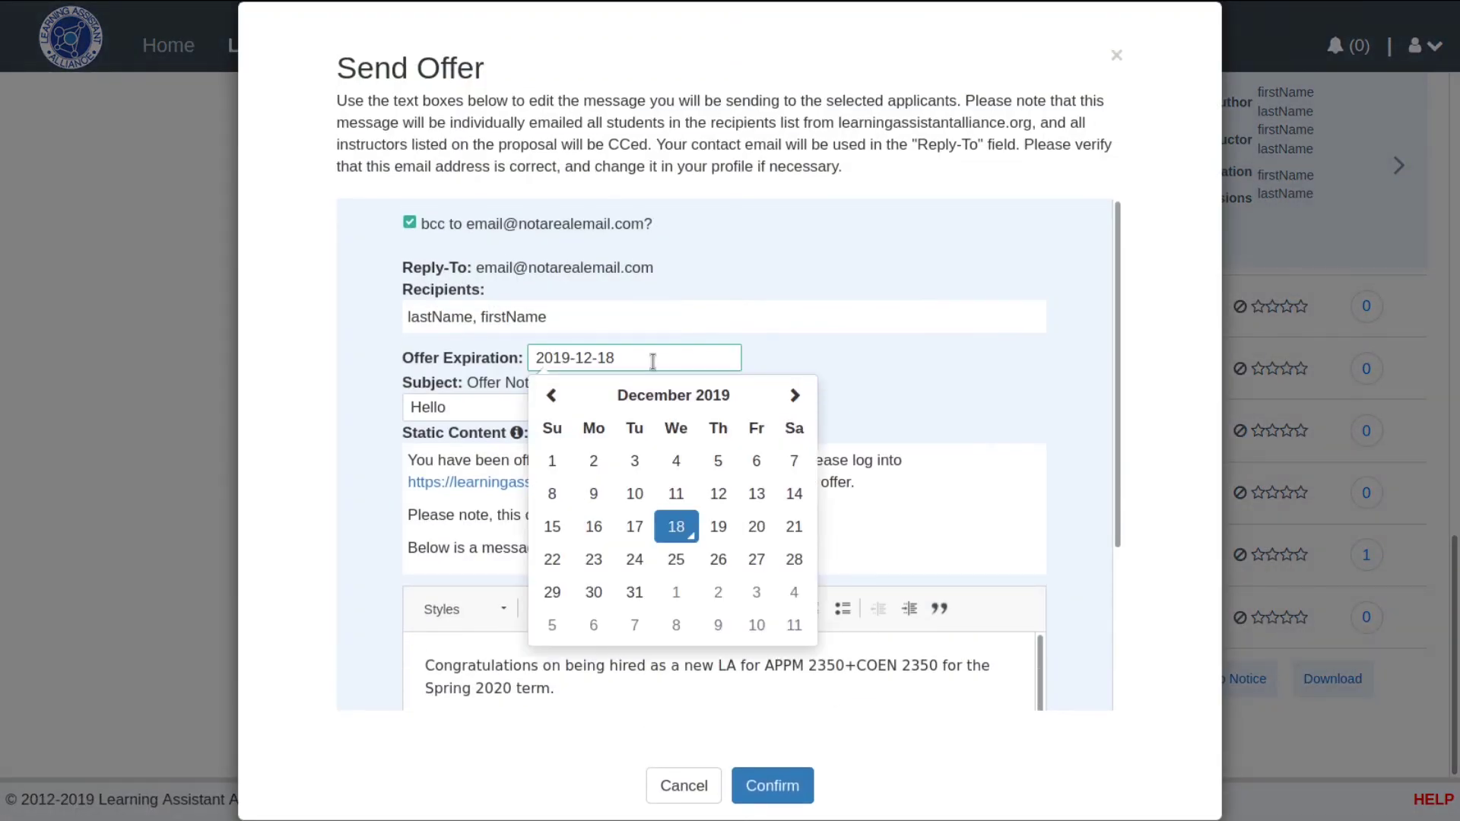
pyautogui.click(757, 526)
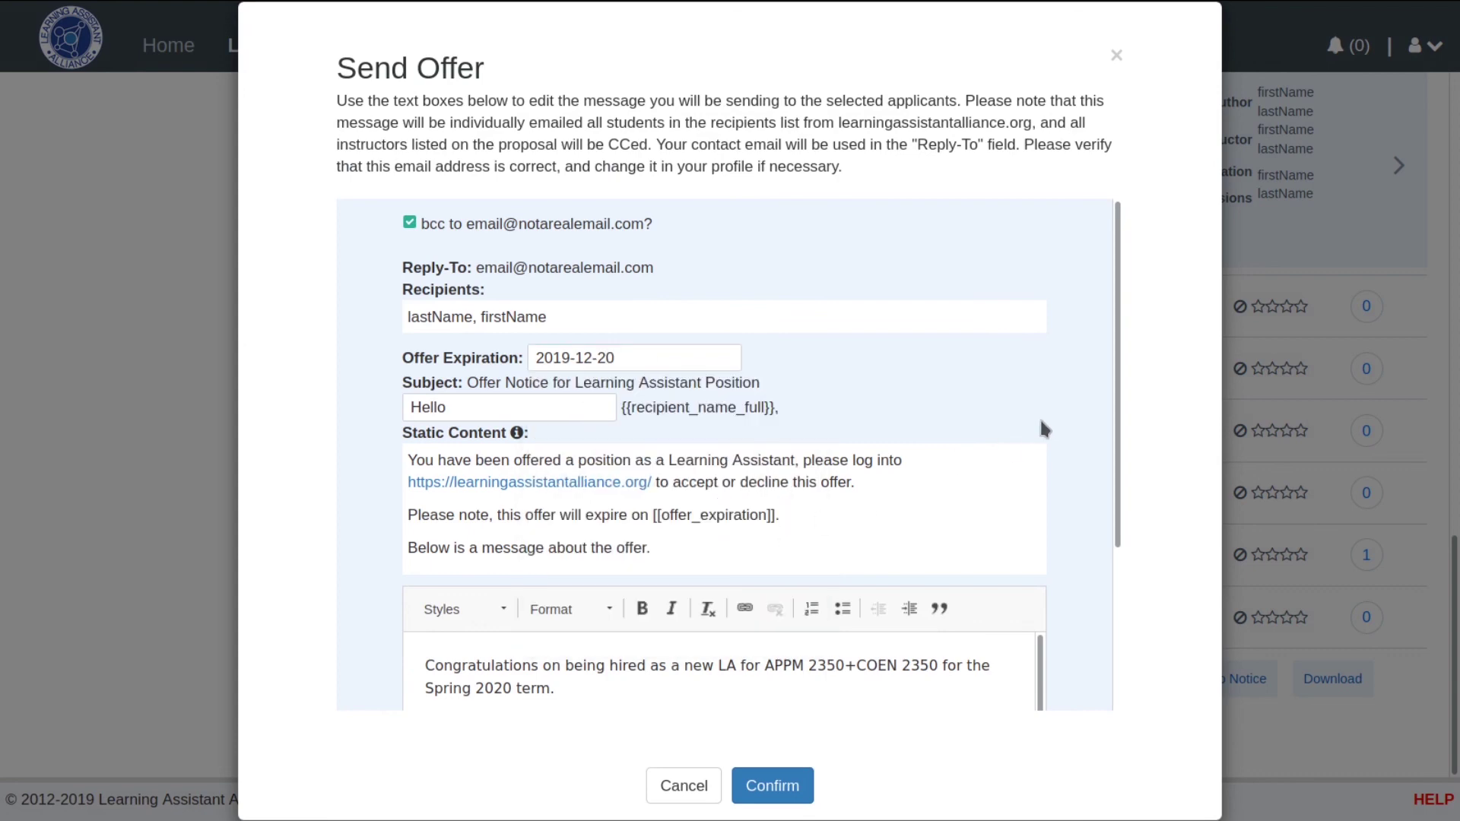
pyautogui.scroll(-3, 1106, 494)
pyautogui.scroll(-2, 1095, 517)
pyautogui.click(985, 583)
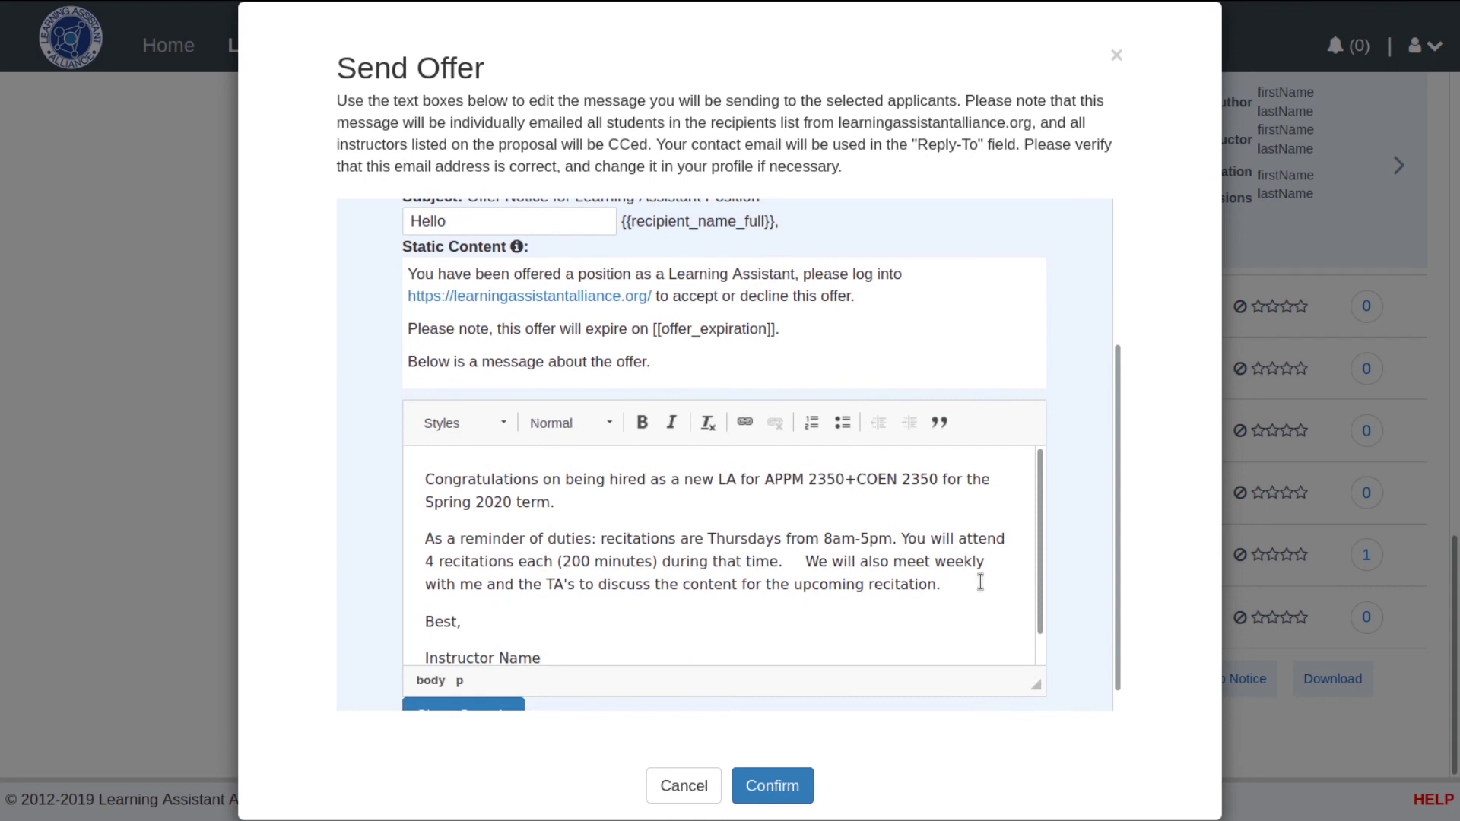
pyautogui.press('Return')
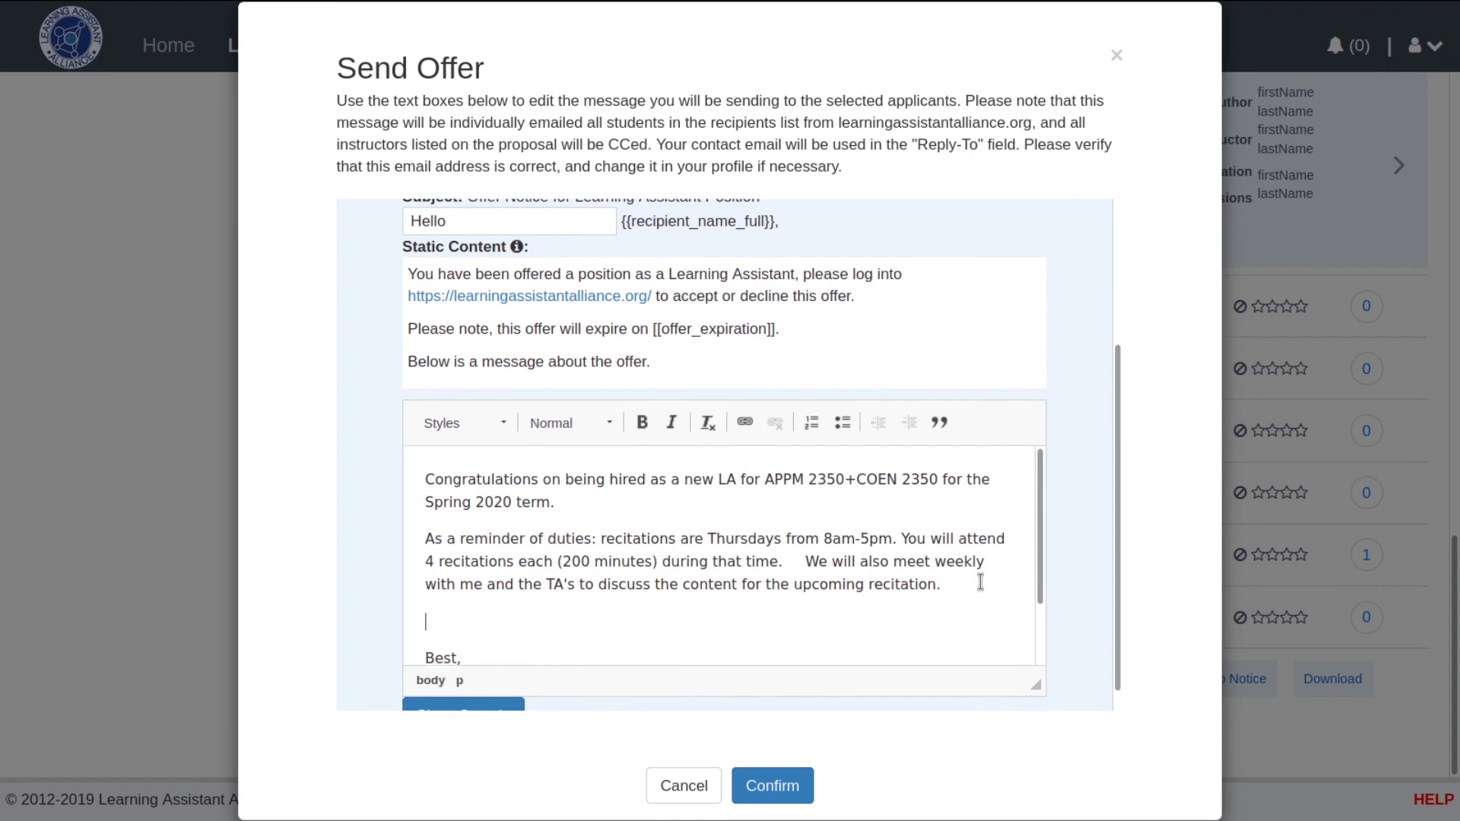
pyautogui.write('I look forward to having you be an APPM LA in Spring semester!')
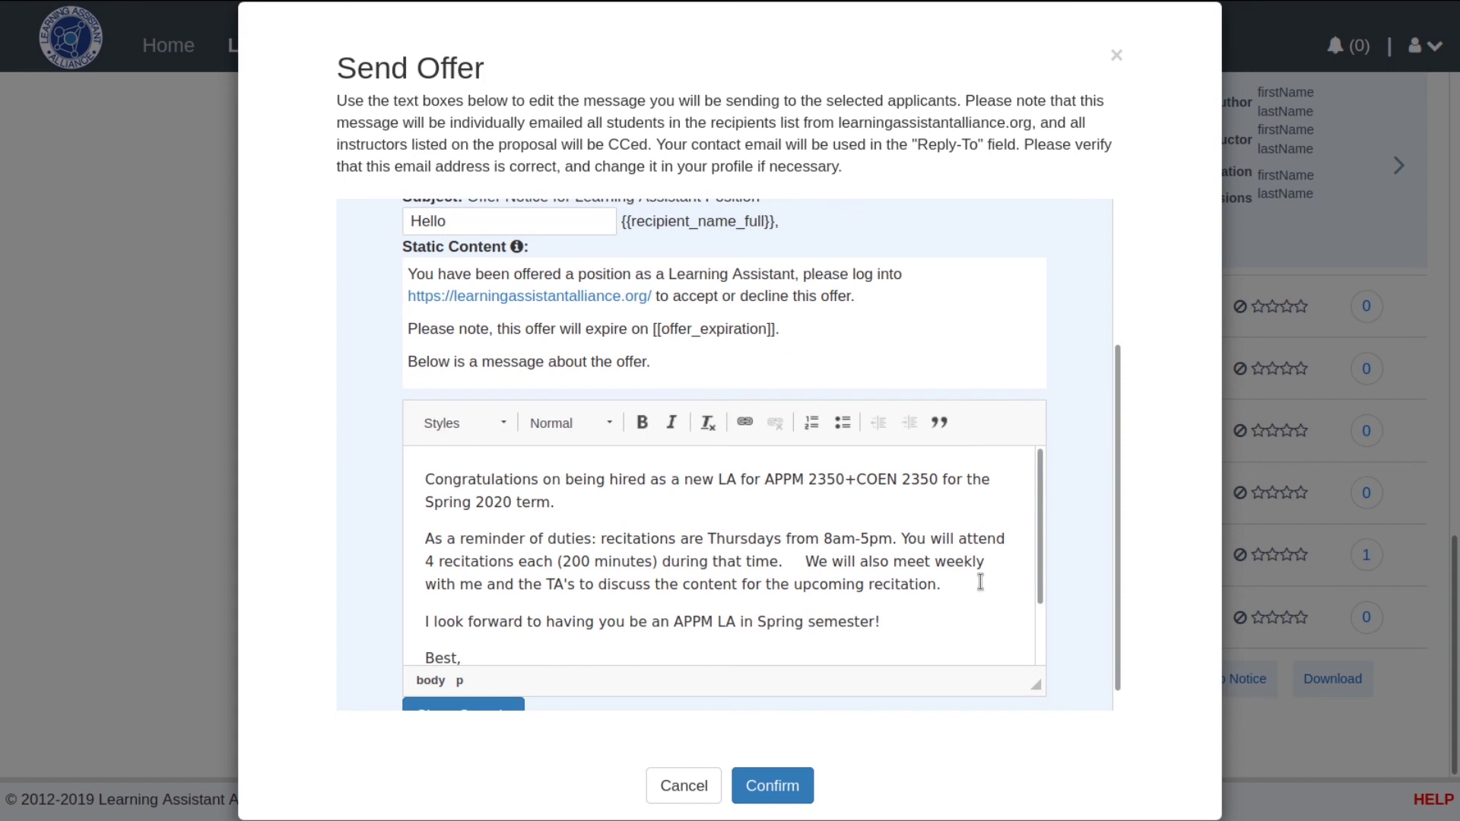
# Step: Preview the offer as the applicant will see it and confirm sending it
pyautogui.scroll(-1, 1114, 532)
pyautogui.click(494, 695)
pyautogui.scroll(-1, 1123, 515)
pyautogui.moveTo(1123, 515); pyautogui.dragTo(1121, 706)
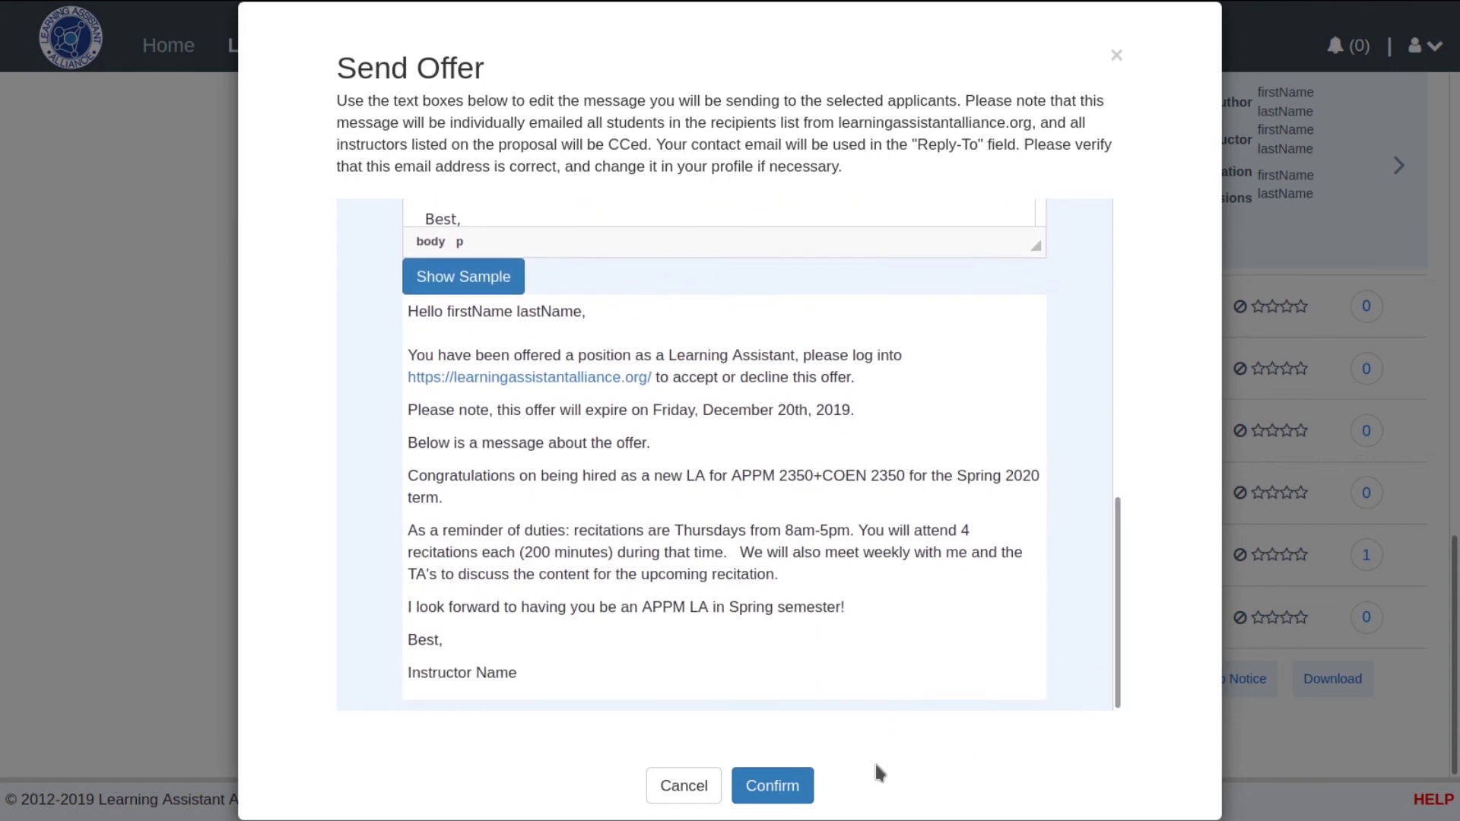
pyautogui.click(781, 790)
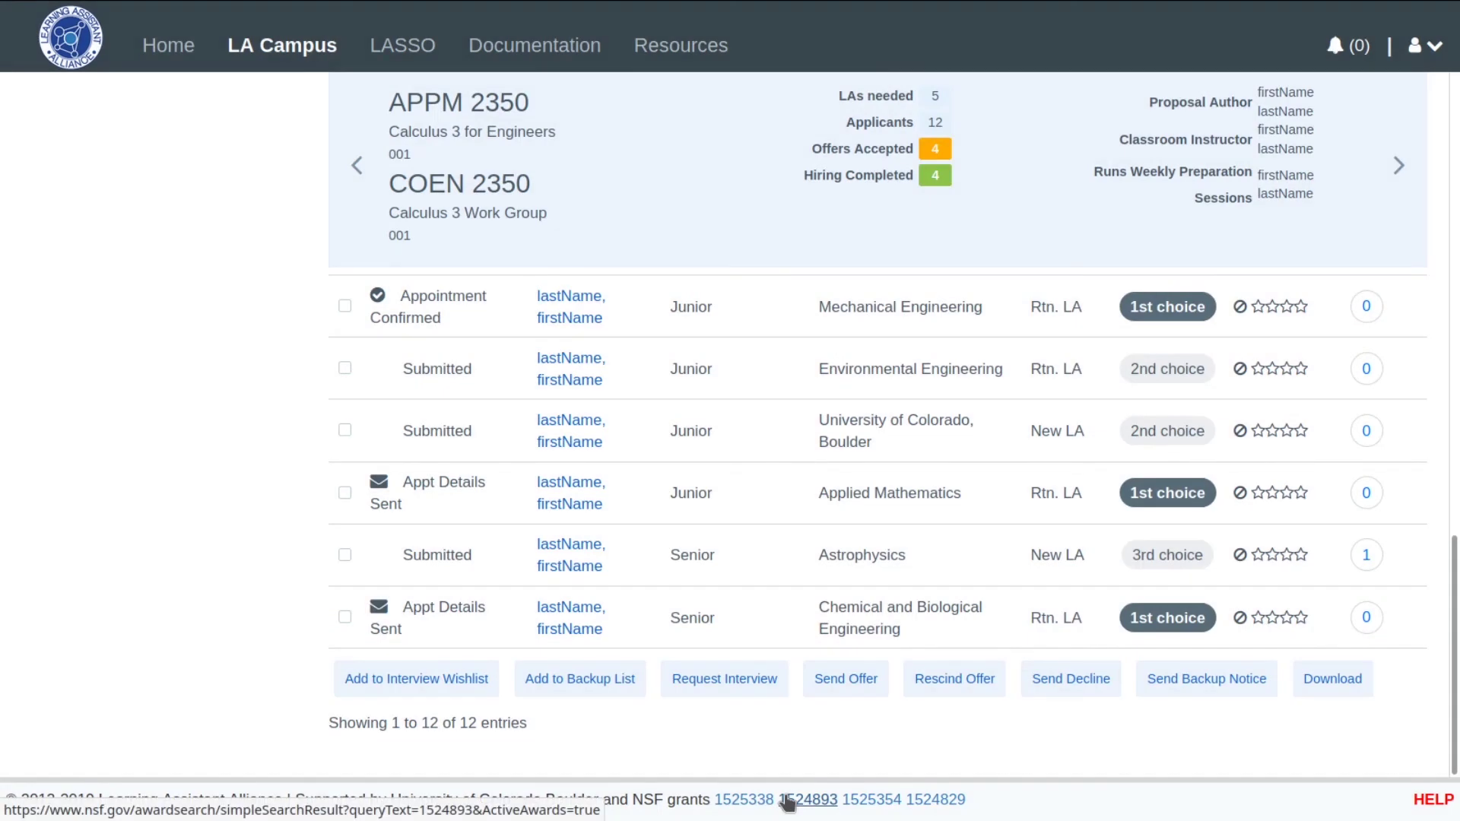
# Step: Accept the APPM 2350+COEN 2350 appointment offer from the student's offers list
pyautogui.moveTo(1455, 669); pyautogui.dragTo(1456, 498)
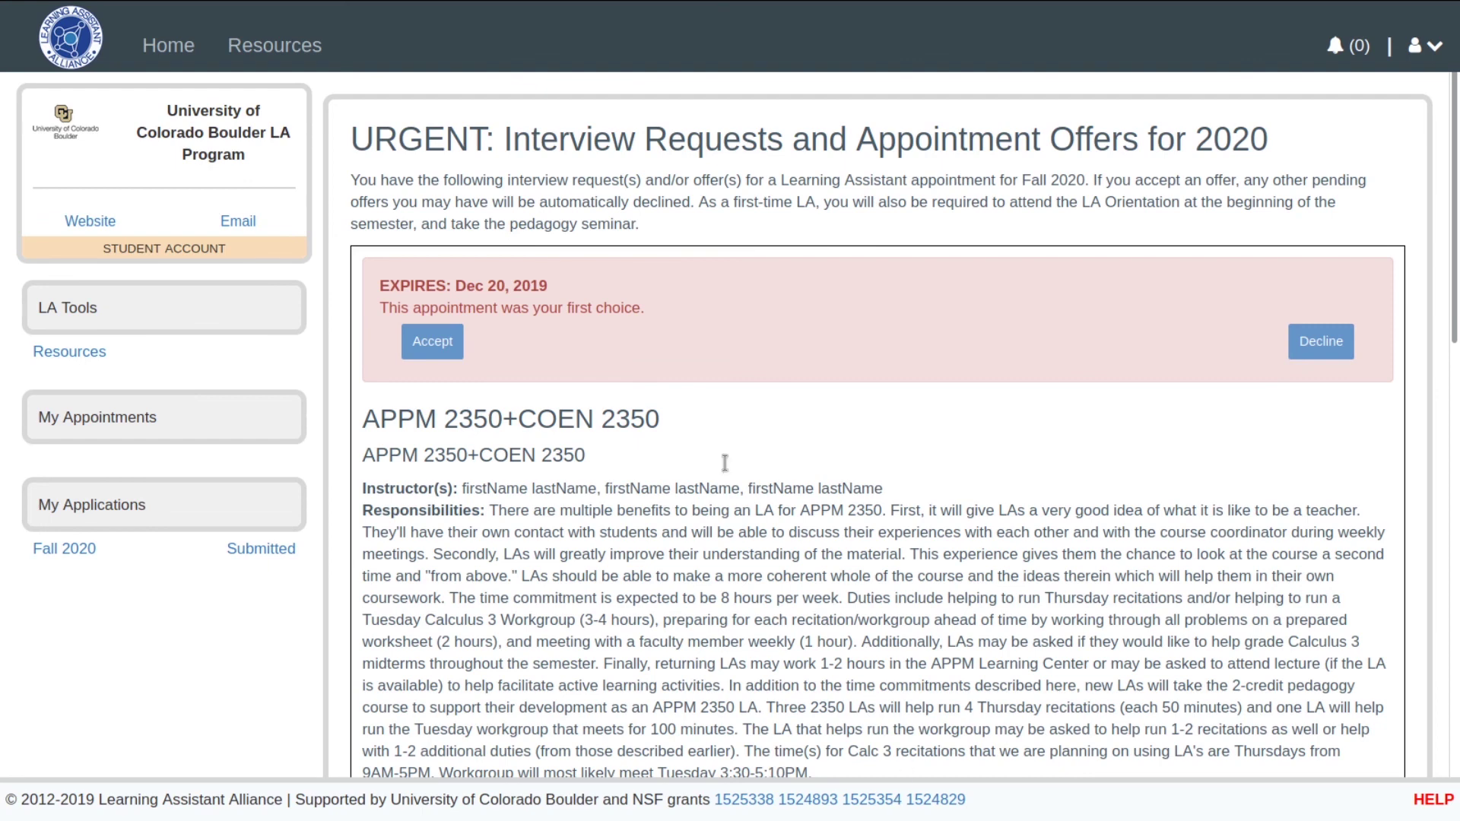
pyautogui.click(429, 352)
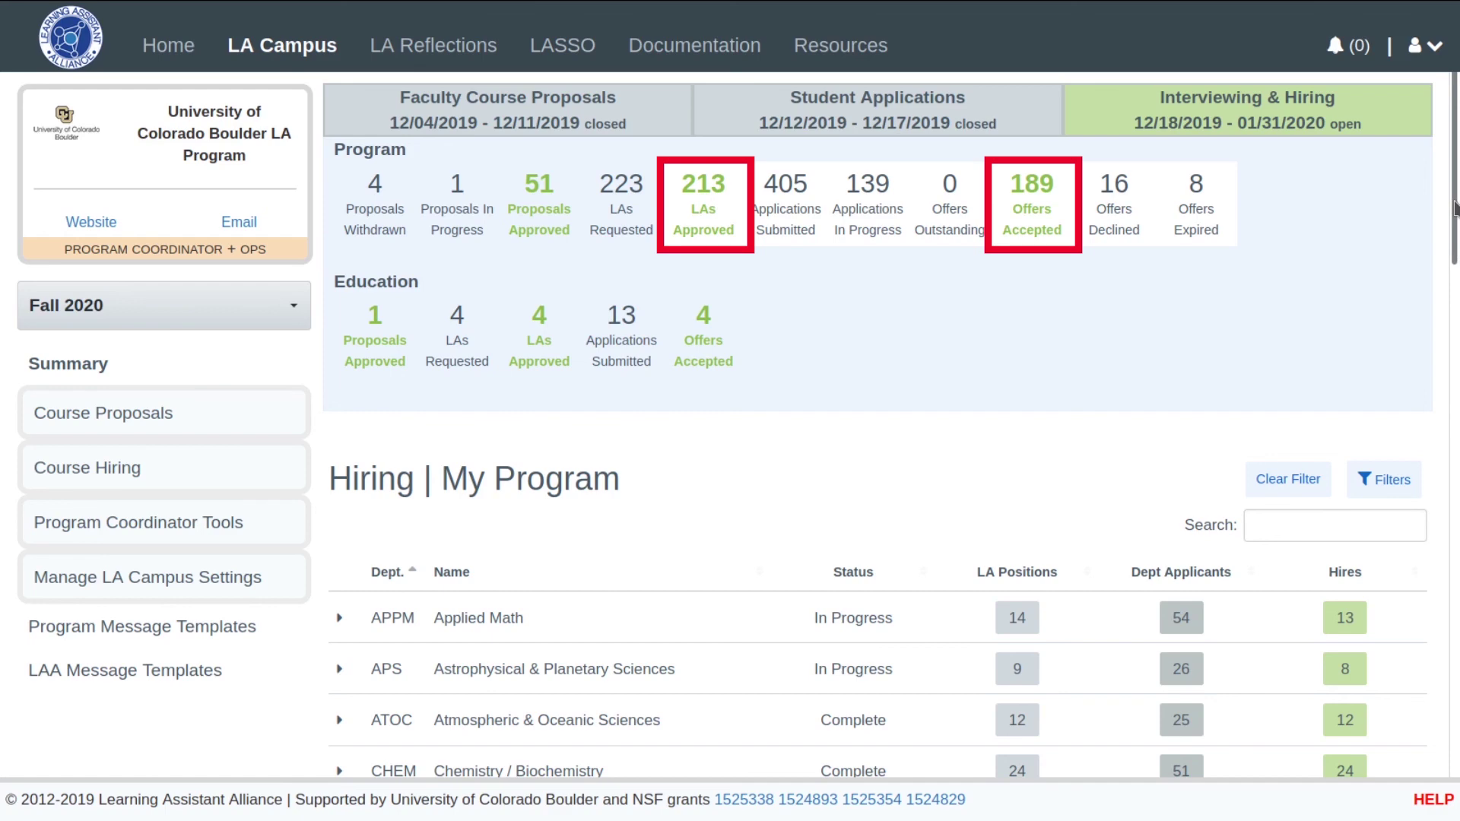
# Step: Expand the EBIO, CHEM, and ATOC department course lists under Hiring | My Program
pyautogui.moveTo(1454, 209); pyautogui.dragTo(1456, 323)
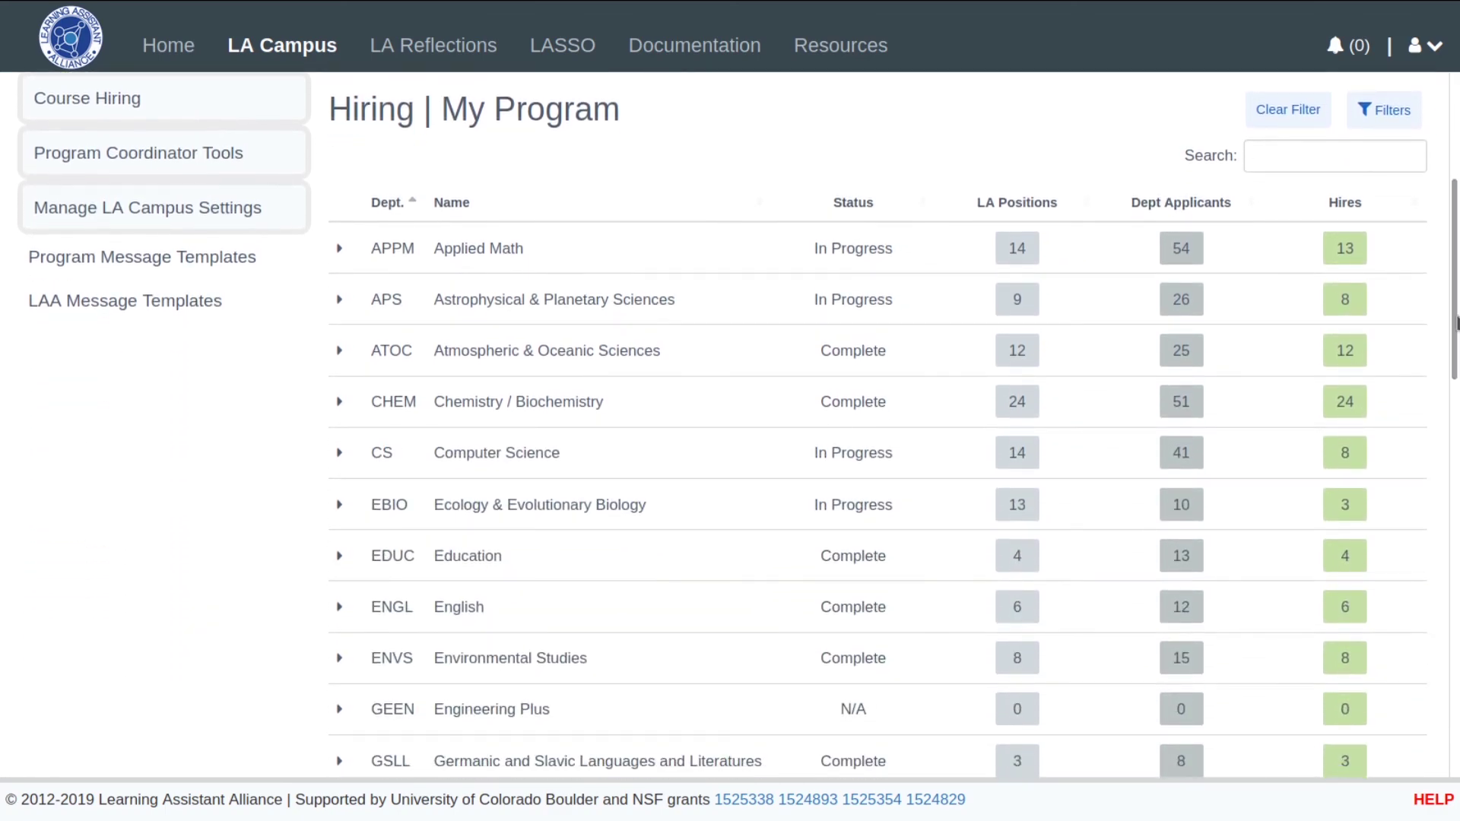
pyautogui.click(339, 506)
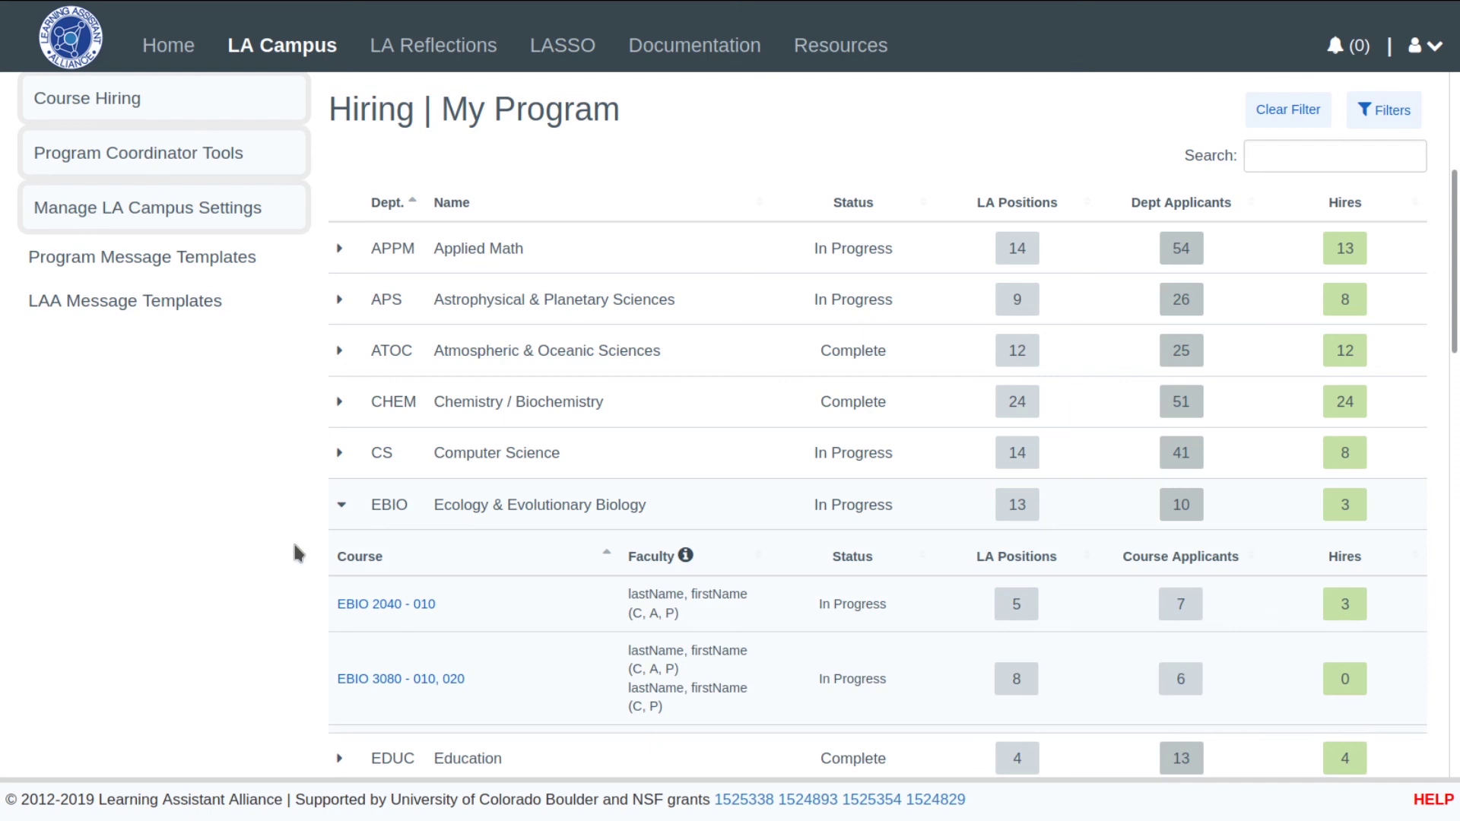
pyautogui.click(337, 403)
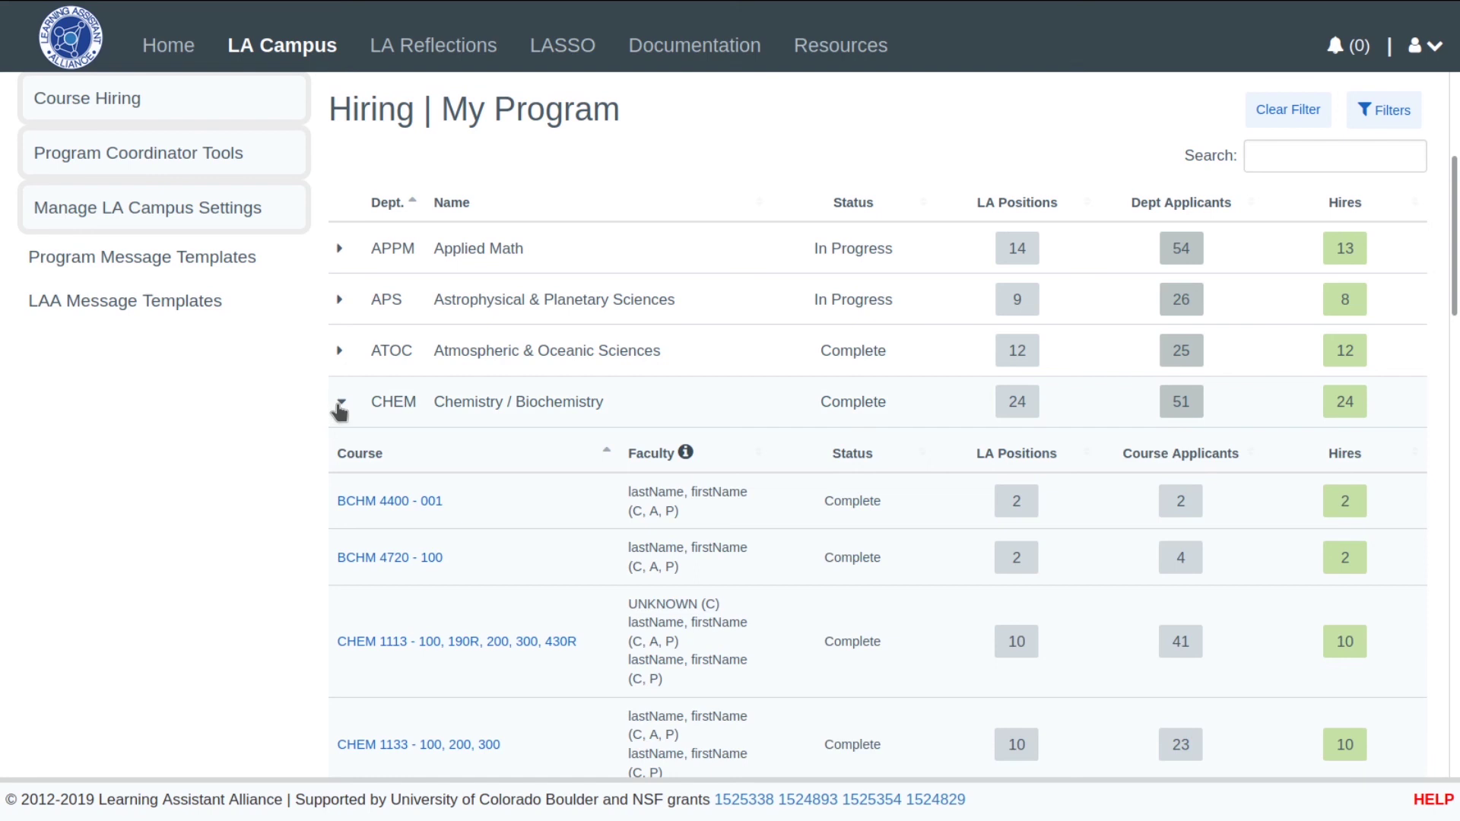
pyautogui.click(336, 352)
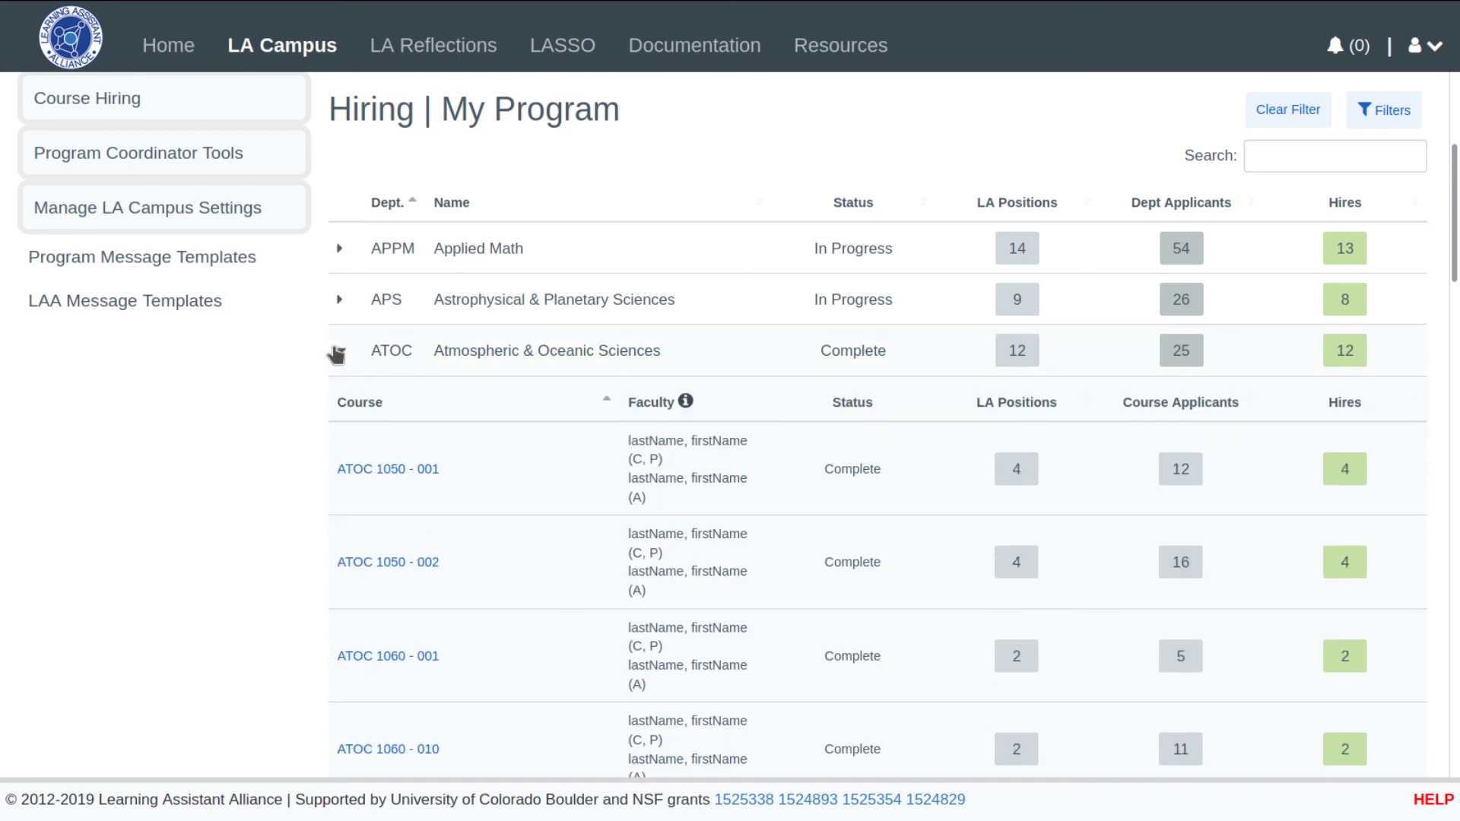